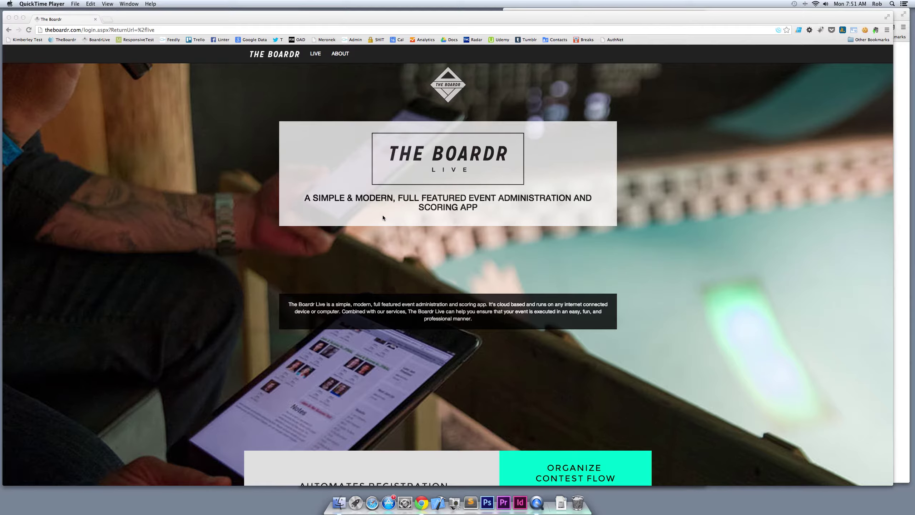
Bring Chrome forward and log in to the organizer account from the Login form
left_click(570, 247)
scroll(570, 247, "down", 15)
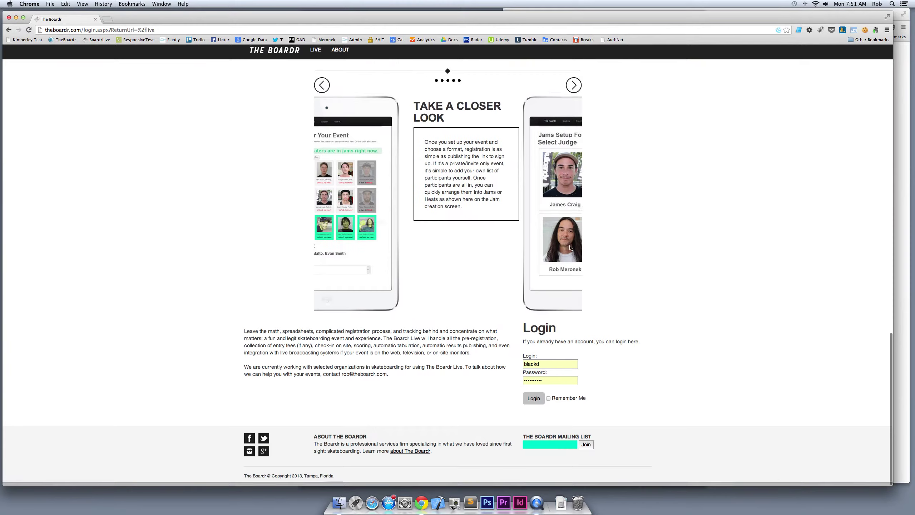
left_click(535, 402)
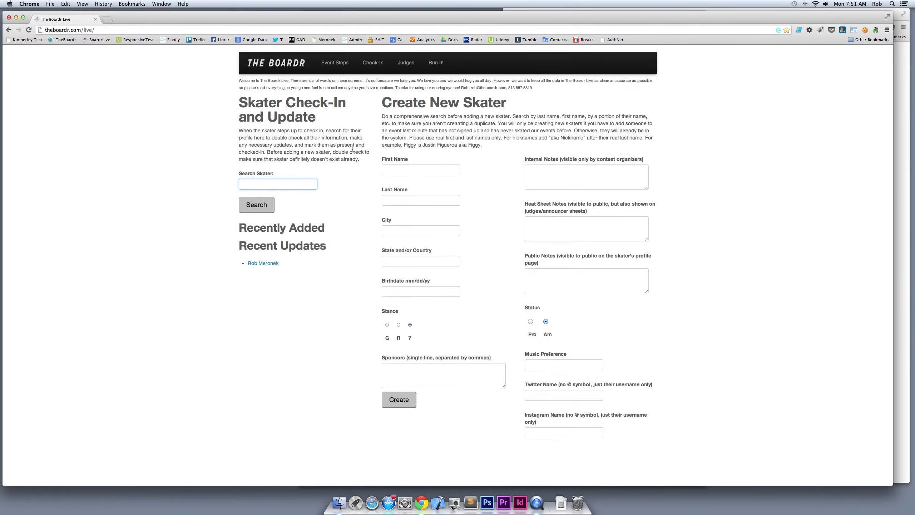
Open the Event Steps overview of the four-step event cycle
left_click(338, 68)
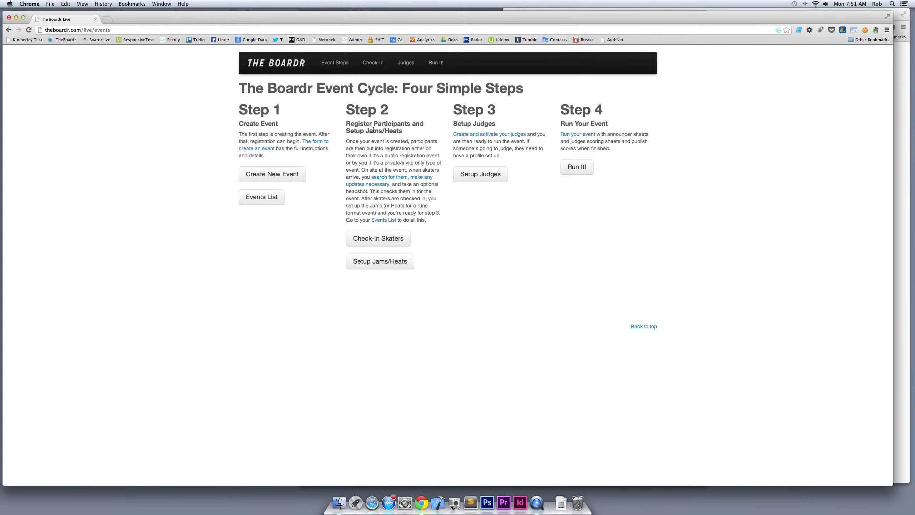
Start a new event named 'The Awesome Qualifiers'
left_click(288, 175)
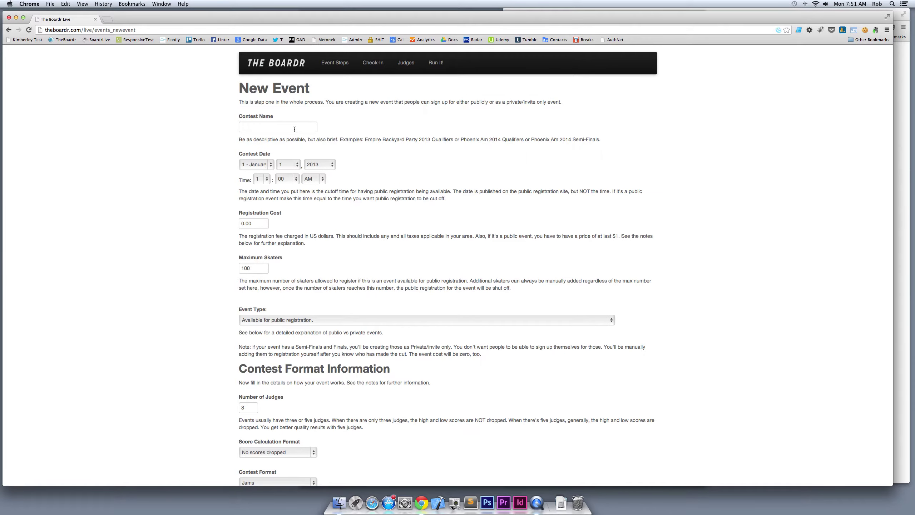
left_click(295, 129)
type("The Awesome Qualifiers")
key("Tab")
Date the event September 30, 2013 with a 9:00 AM registration cutoff
left_click(254, 166)
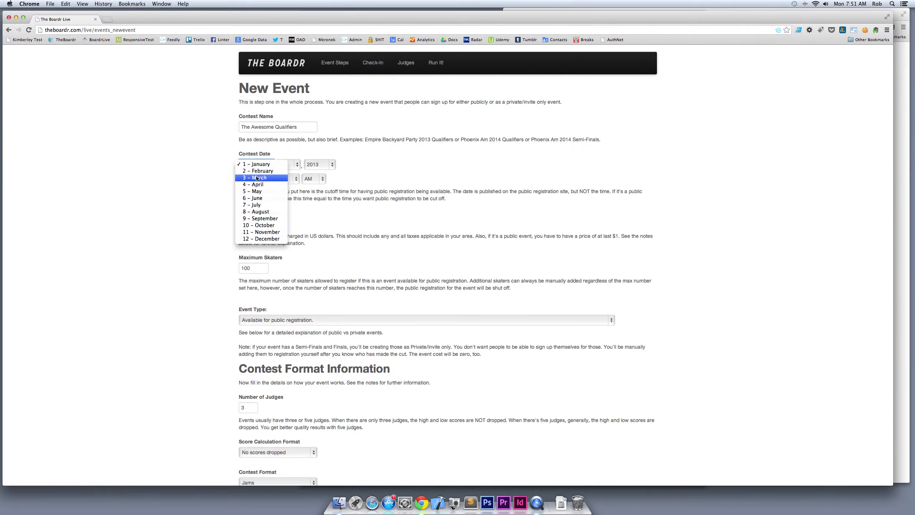
left_click(265, 219)
left_click(291, 166)
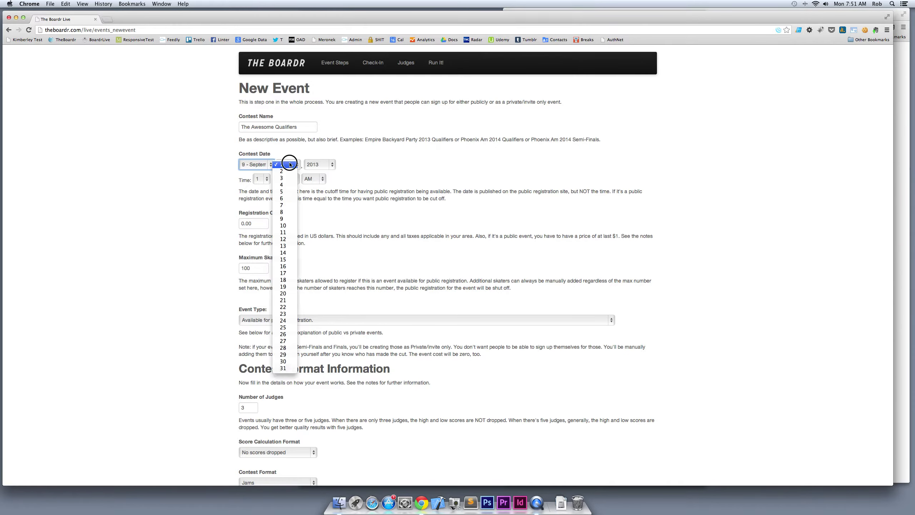
left_click(291, 361)
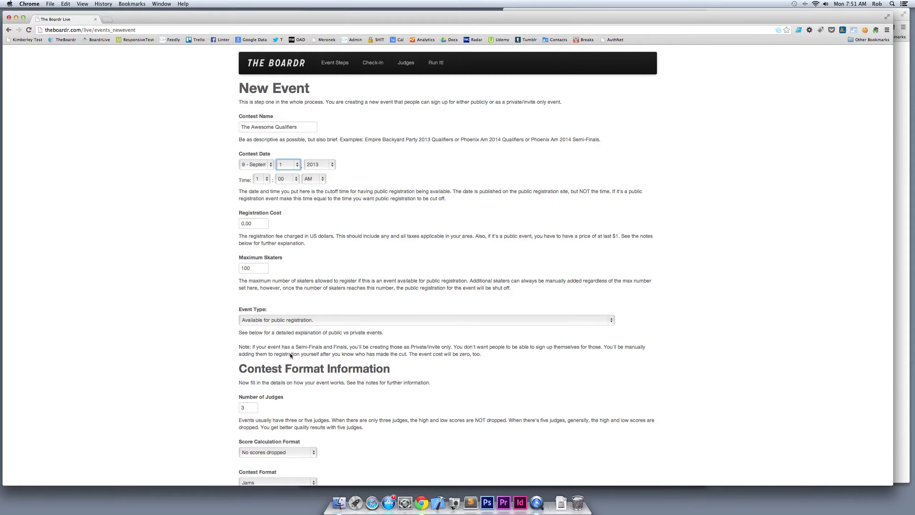
left_click(261, 179)
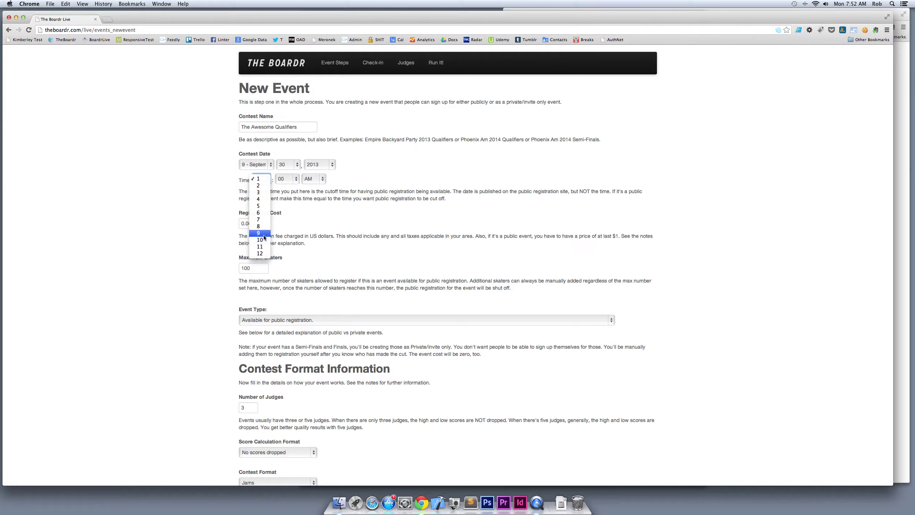
left_click(264, 234)
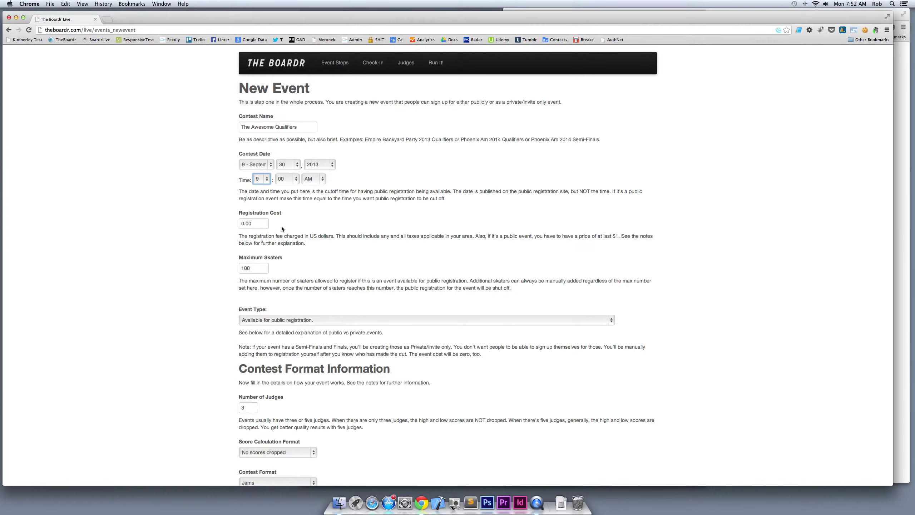
scroll(292, 241, "down", 5)
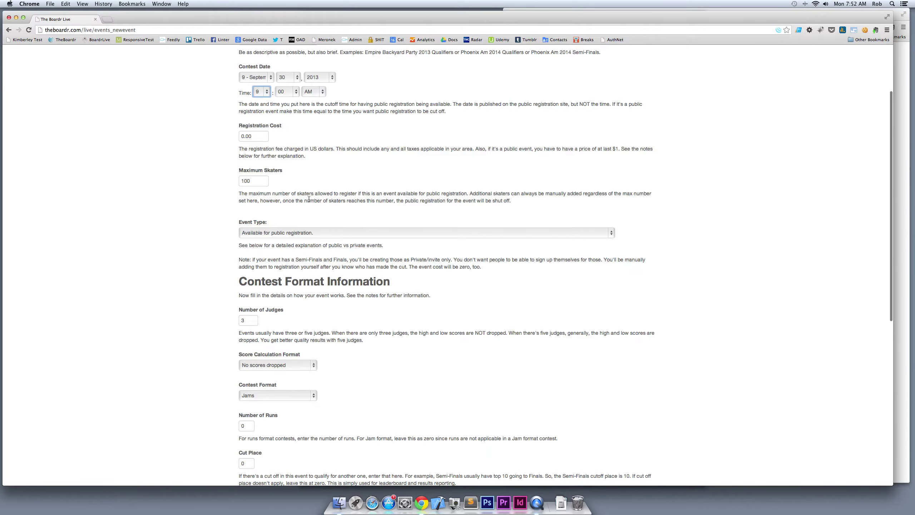
scroll(245, 202, "down", 5)
left_click(337, 141)
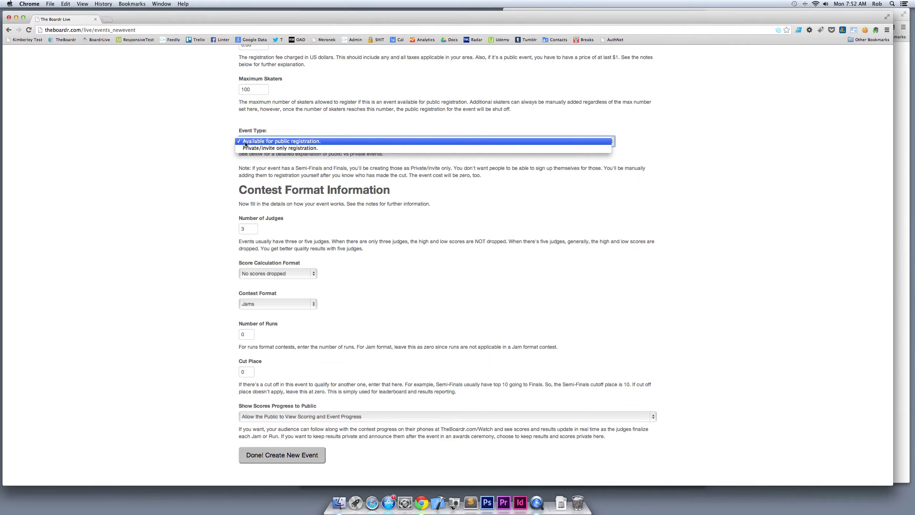
left_click(327, 144)
left_click(232, 162)
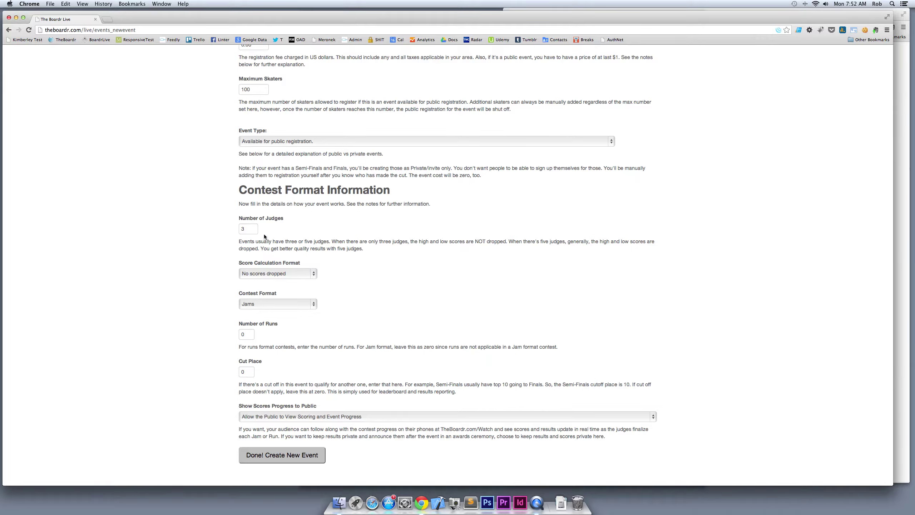
left_click(266, 274)
left_click(266, 273)
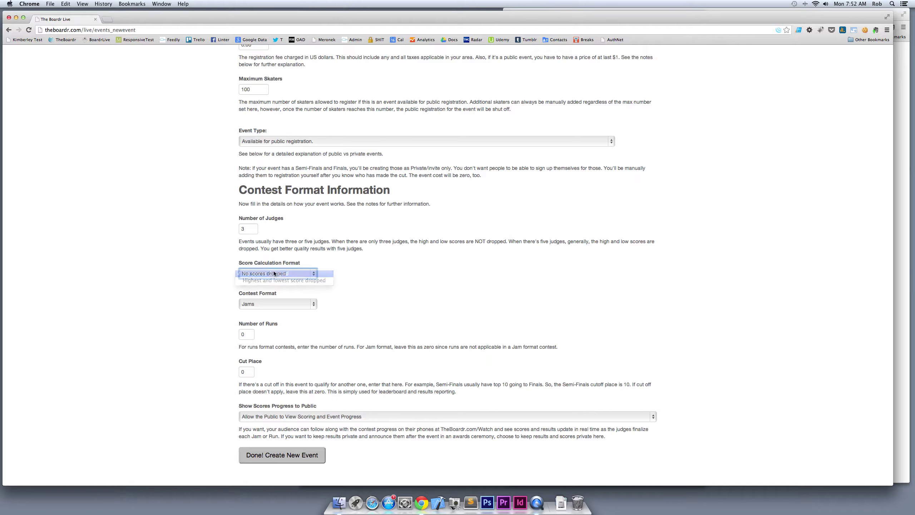
key("shift+Tab")
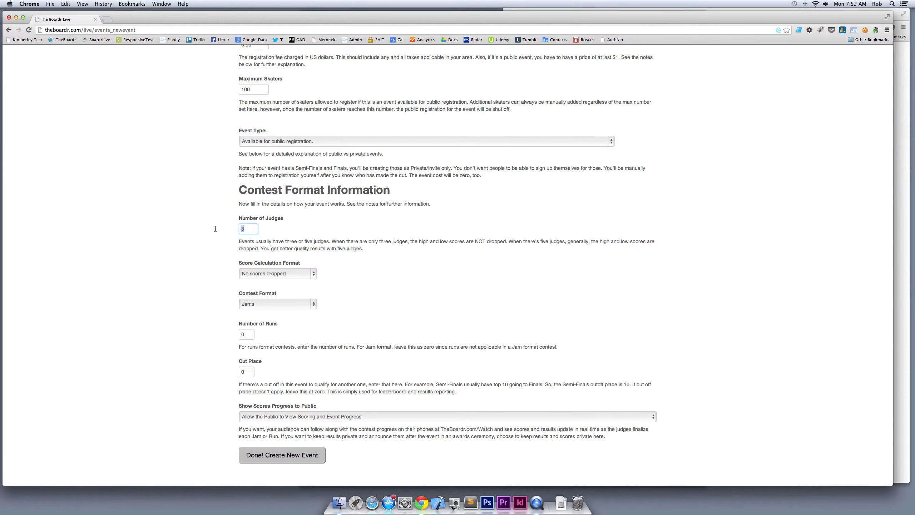
scroll(233, 249, "down", 3)
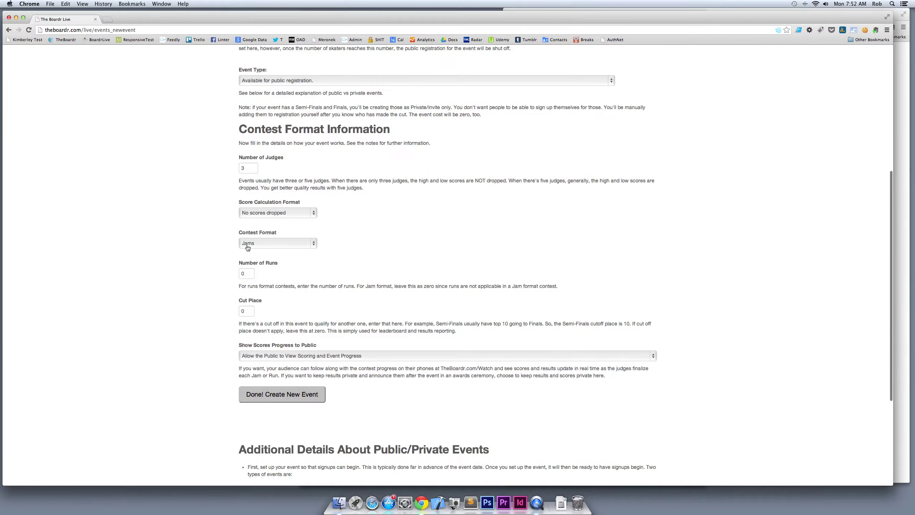
scroll(229, 284, "down", 2)
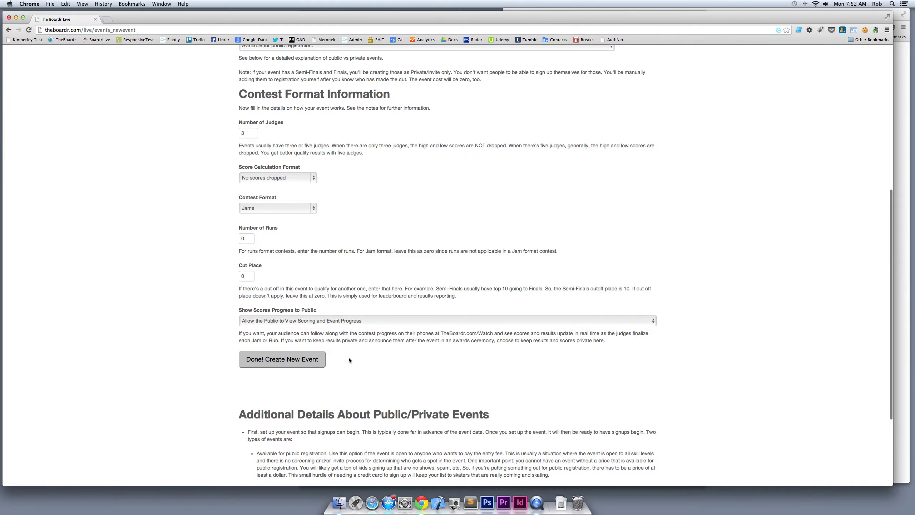
left_click(289, 364)
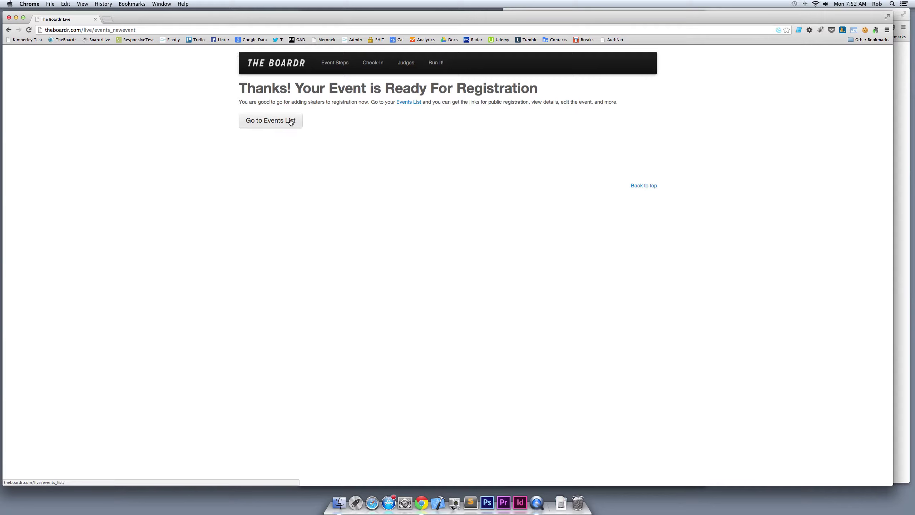
Check The Awesome Qualifiers appears in the events list, then return to Event Steps
left_click(279, 127)
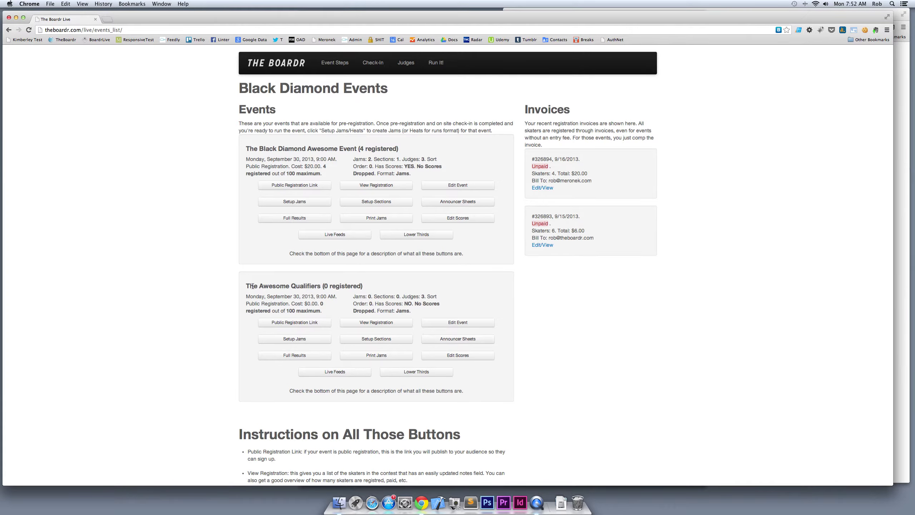
left_click_drag(255, 286, 322, 289)
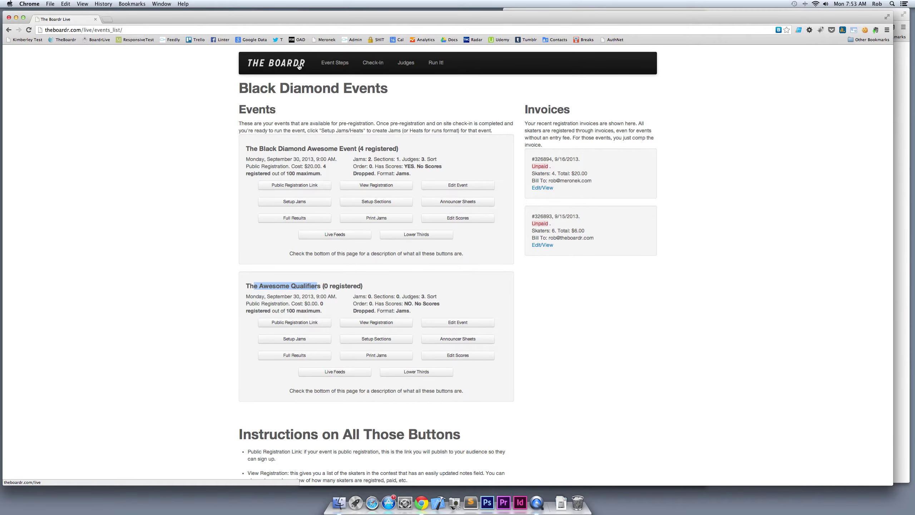
left_click(335, 62)
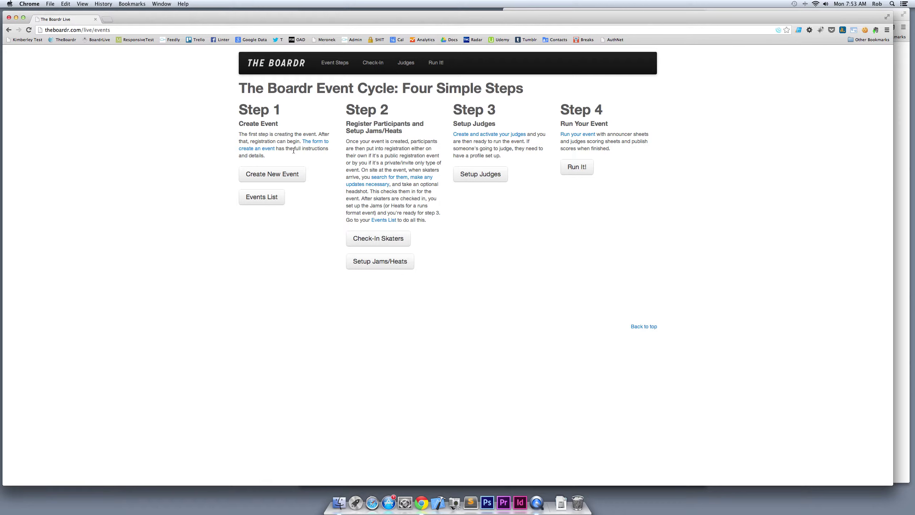
Search for the skater by surname on the check-in page and open his profile
left_click(304, 69)
type("meronek")
key("Return")
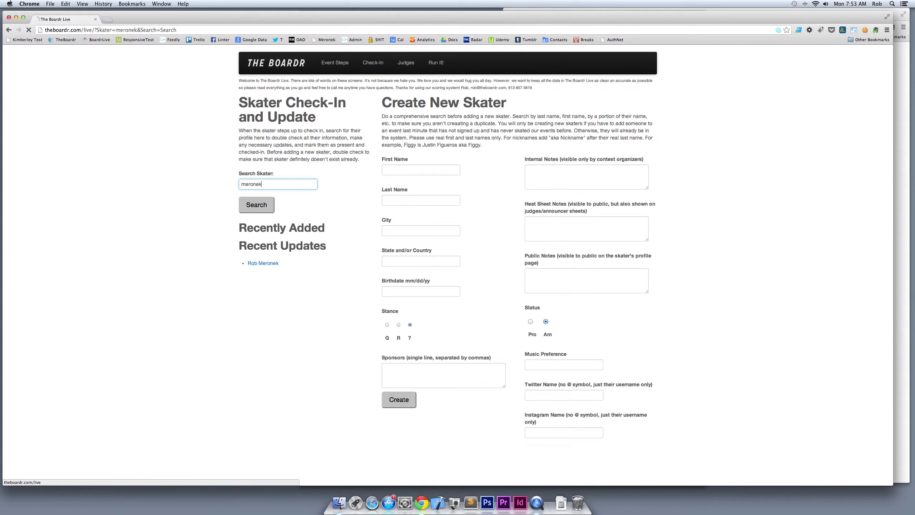
left_click(267, 246)
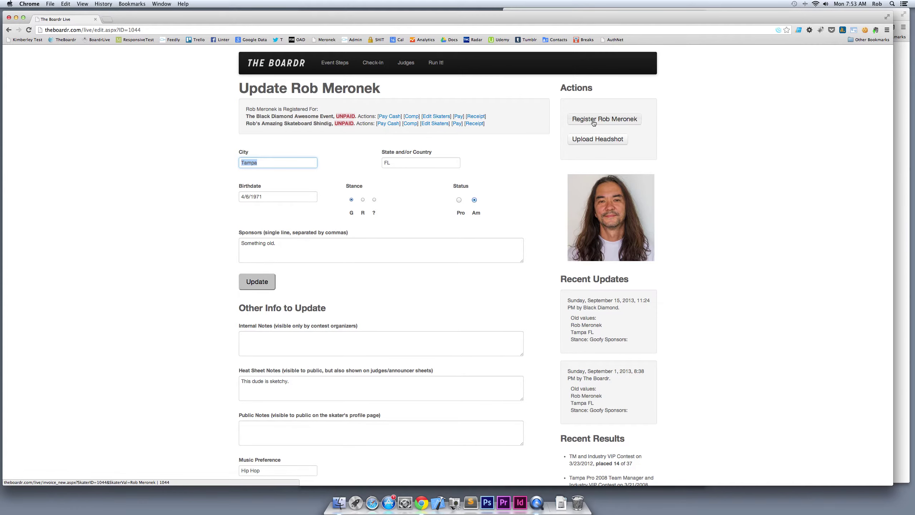
Create a $0 registration invoice for The Awesome Qualifiers with the billing e-mail filled in
left_click(594, 120)
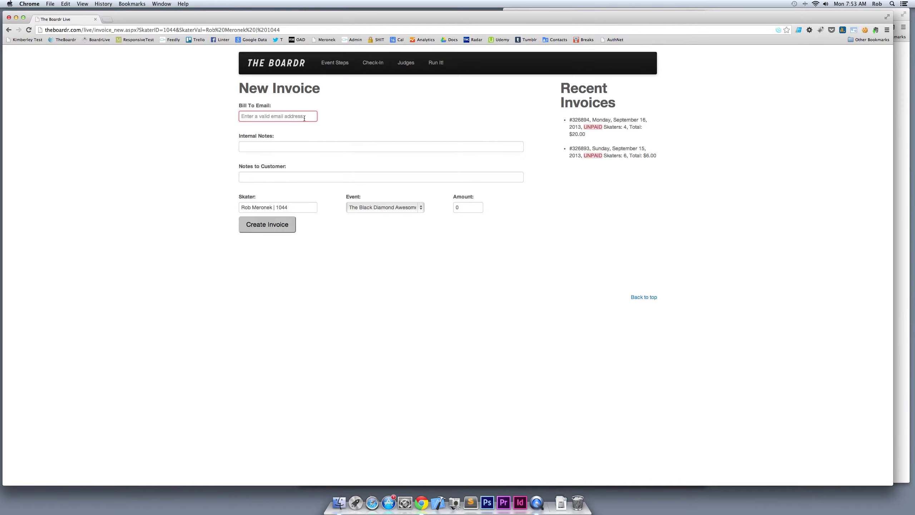
key("Down")
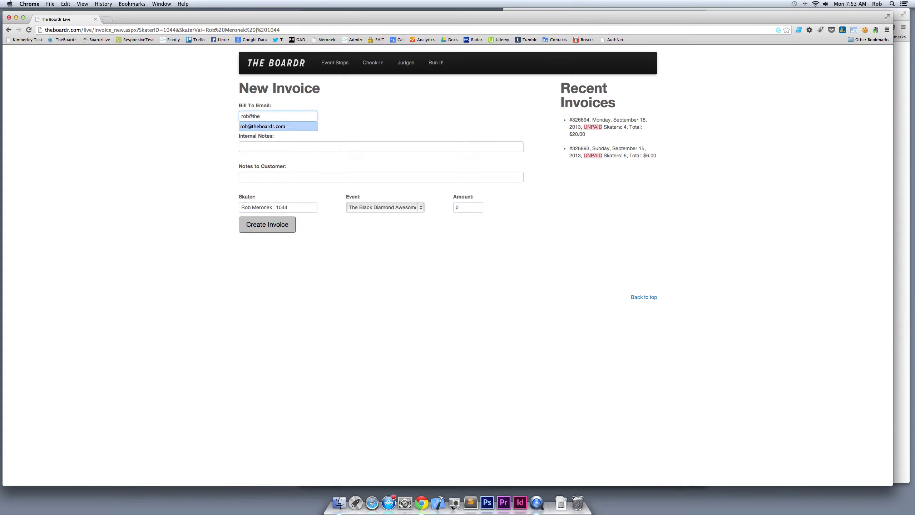
key("Tab")
key("Tab")
key("Tab")
left_click(391, 212)
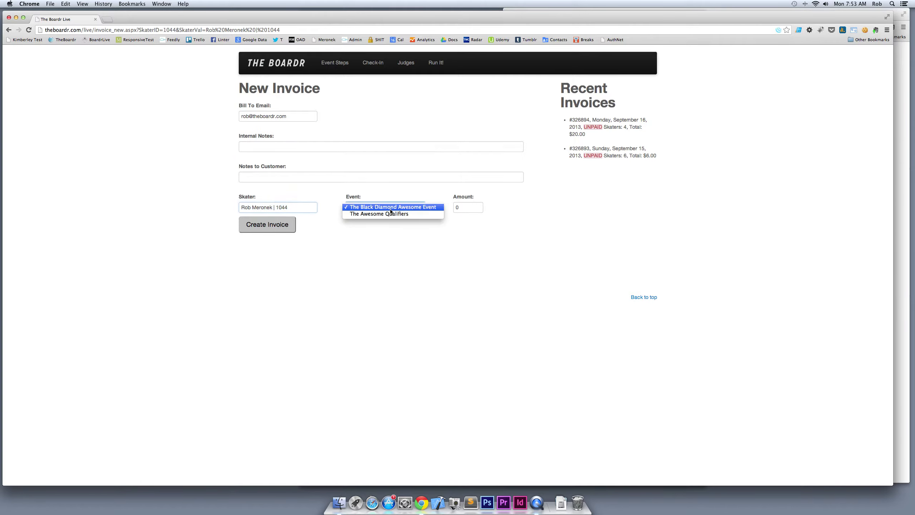
left_click(384, 214)
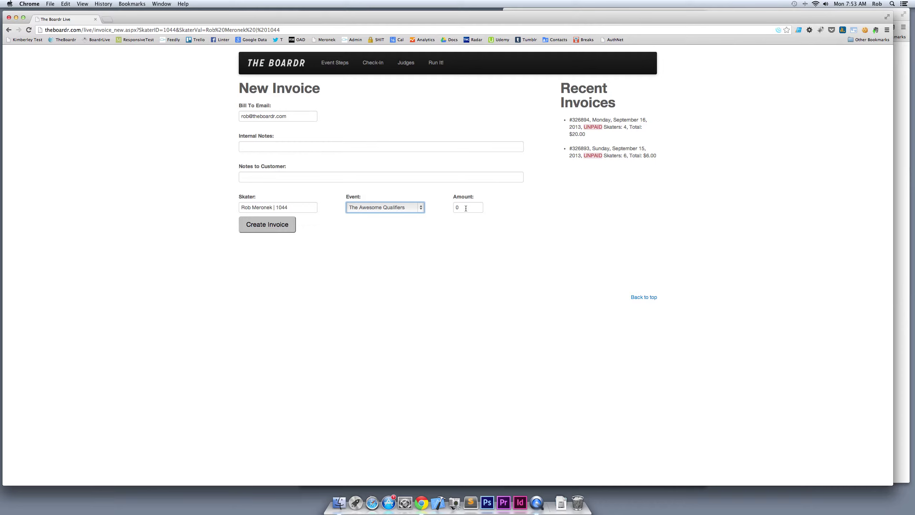
key("Tab")
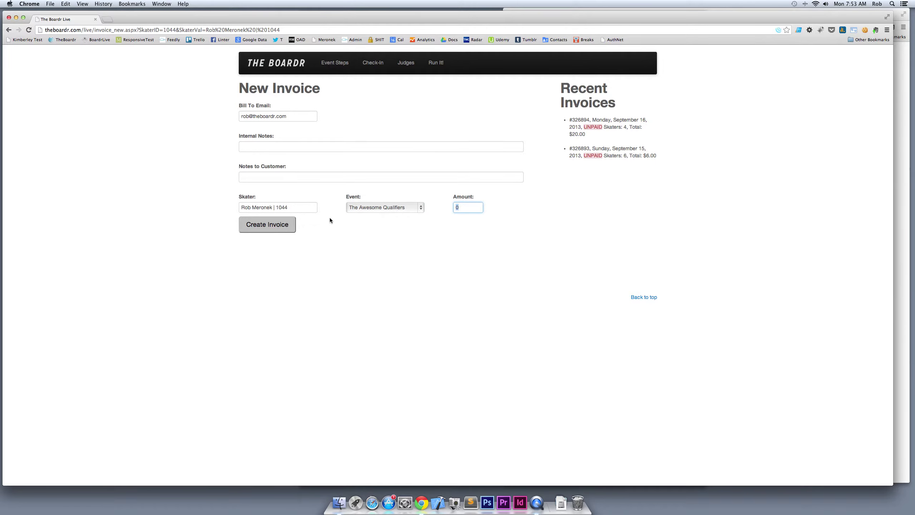
left_click(284, 227)
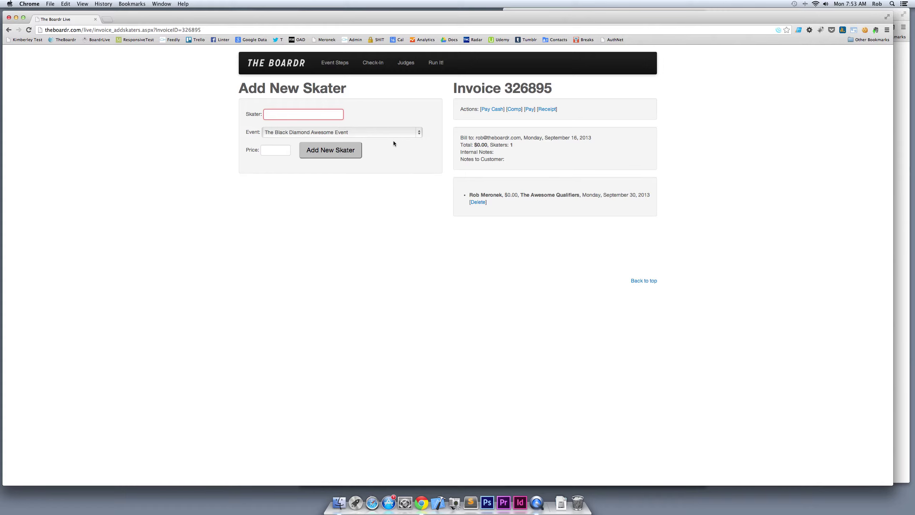
Add another skater to the invoice at price 0 for The Awesome Qualifiers
type("jorge")
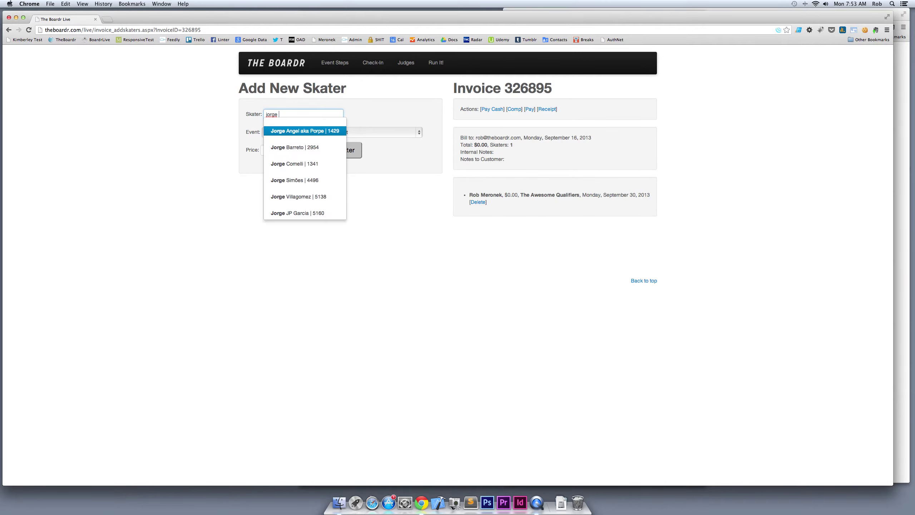
key("Return")
key("Tab")
key("Tab")
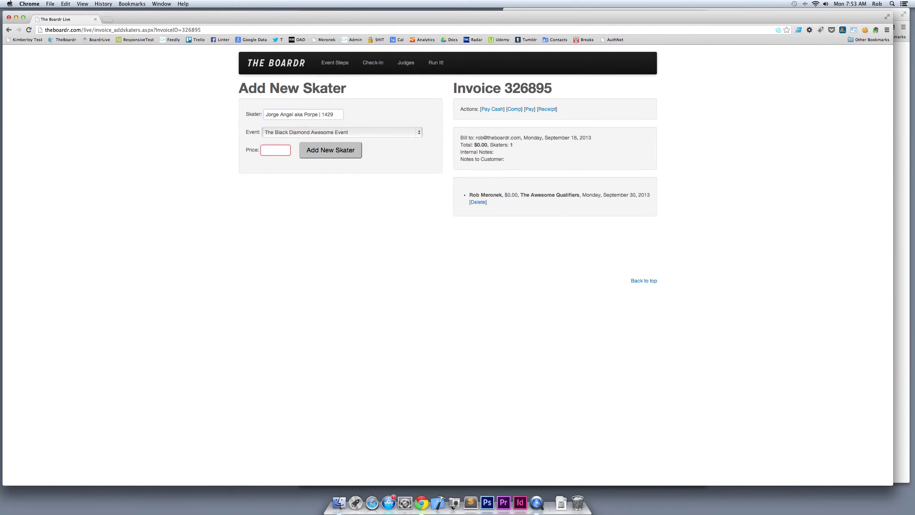
type("0")
left_click(414, 132)
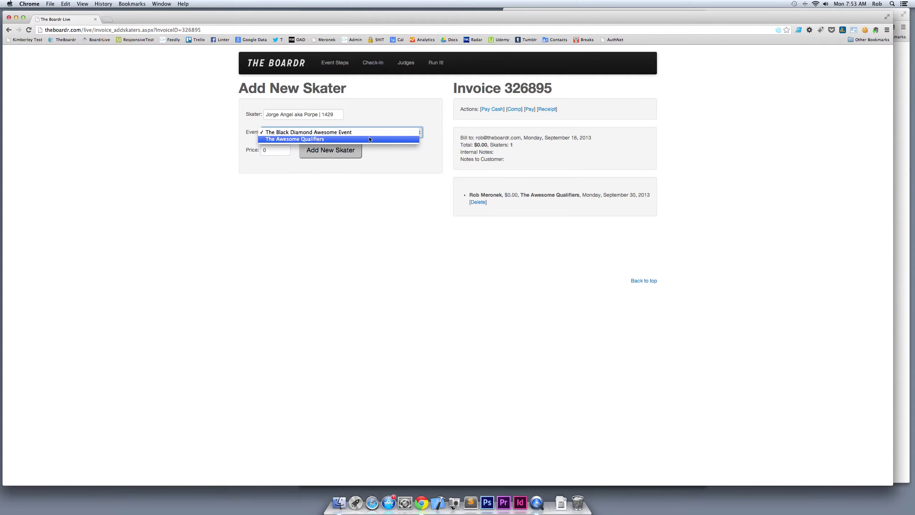
left_click(361, 139)
left_click(331, 151)
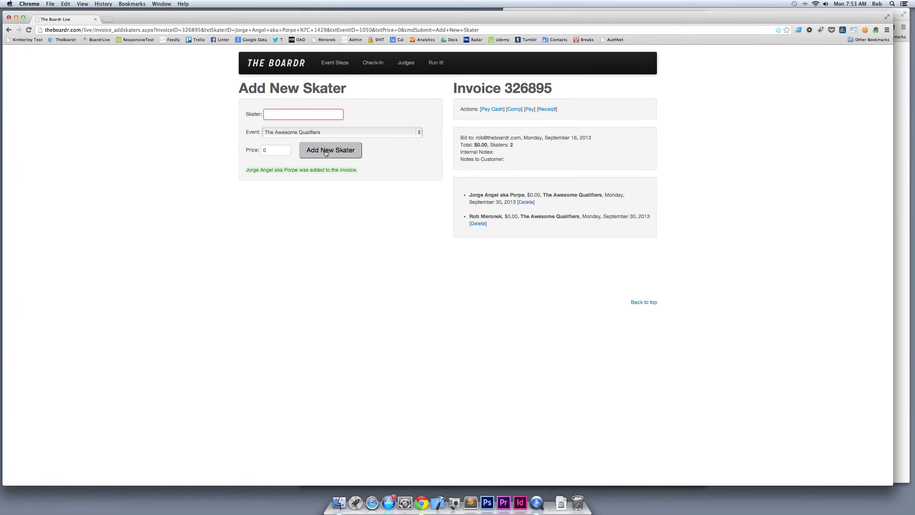
Add a further skater to the invoice and pick one more from the name suggestions
type("clement")
key("Down")
key("Down")
key("Down")
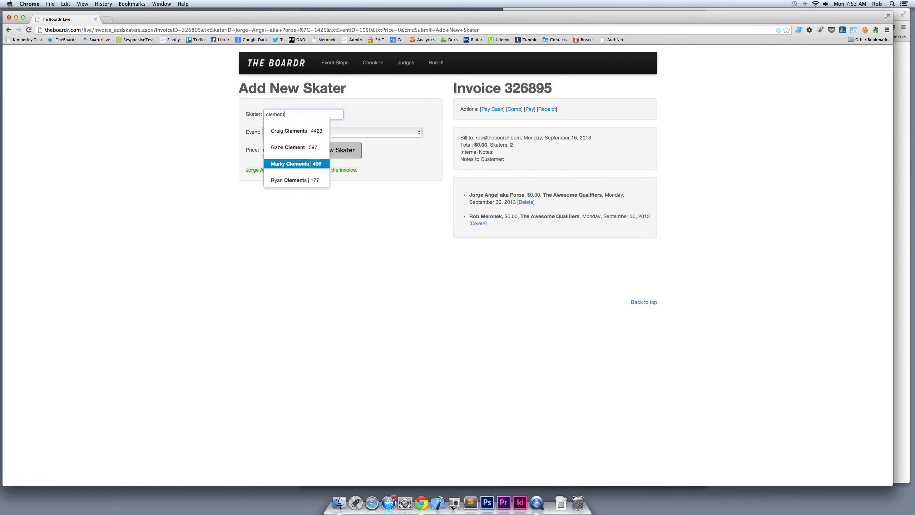
key("Return")
left_click(337, 149)
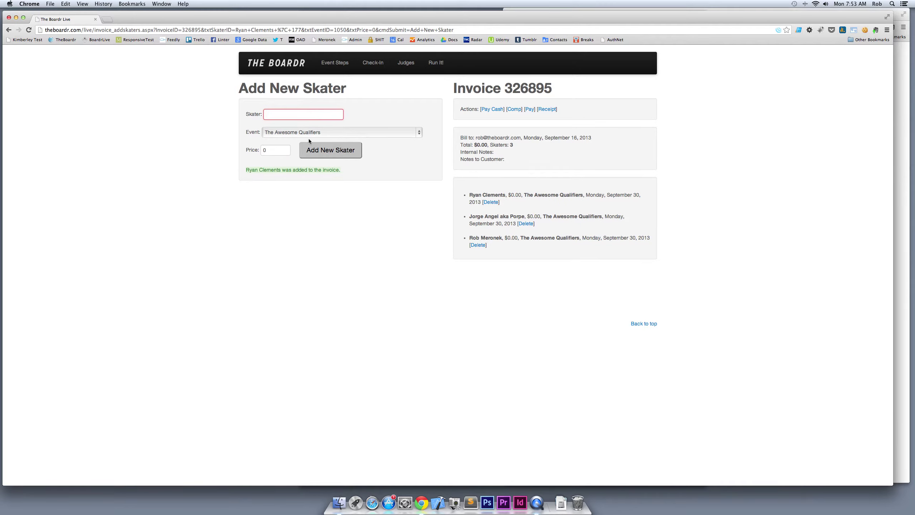
type("ste")
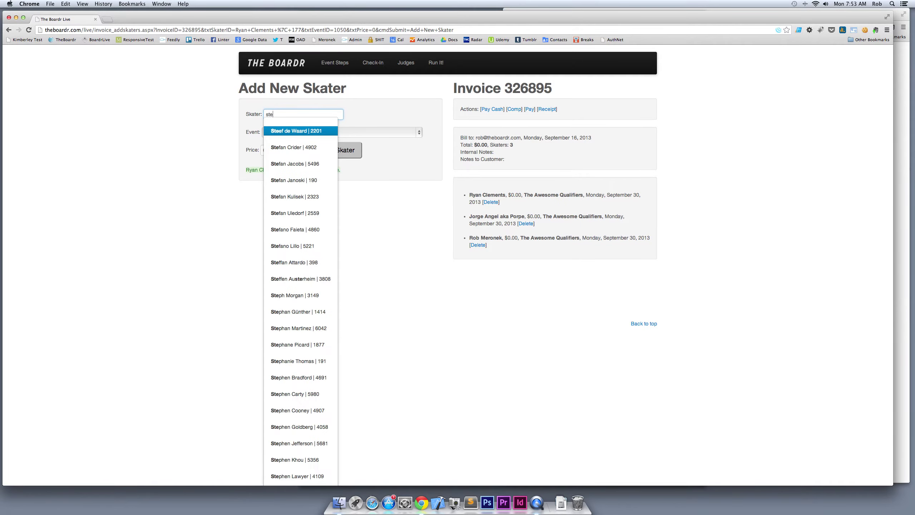
type("fan ja")
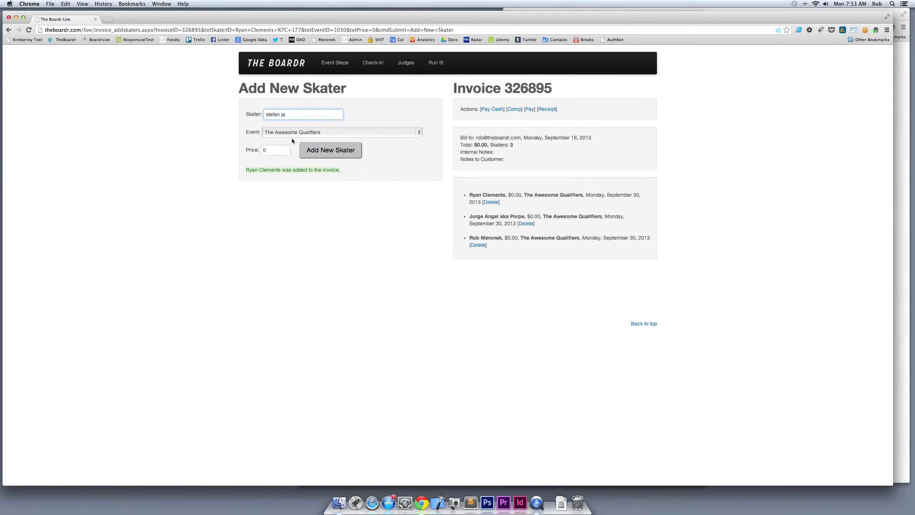
key("Down")
key("Return")
key("Return")
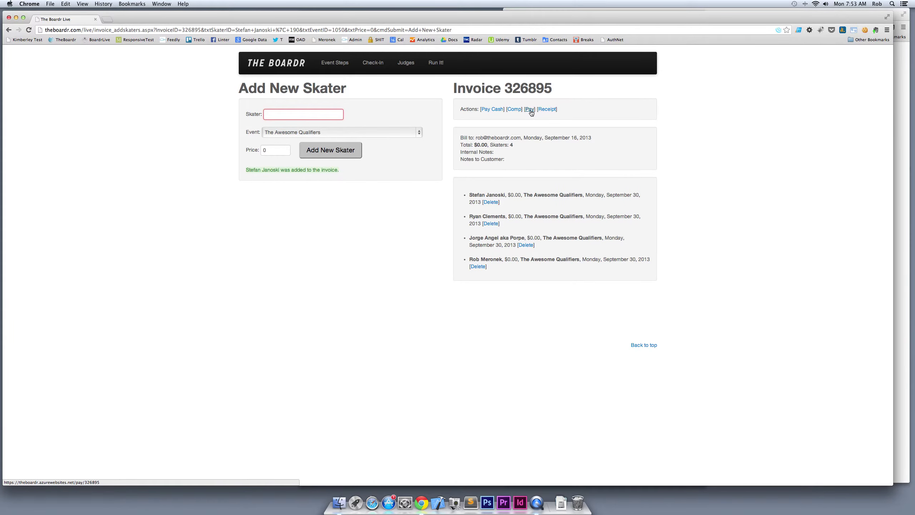
left_click(530, 110)
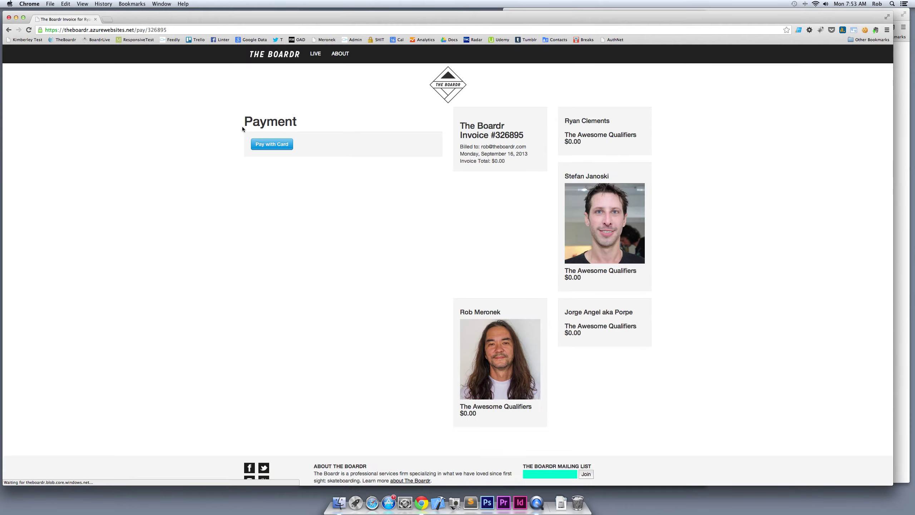
scroll(490, 233, "down", 3)
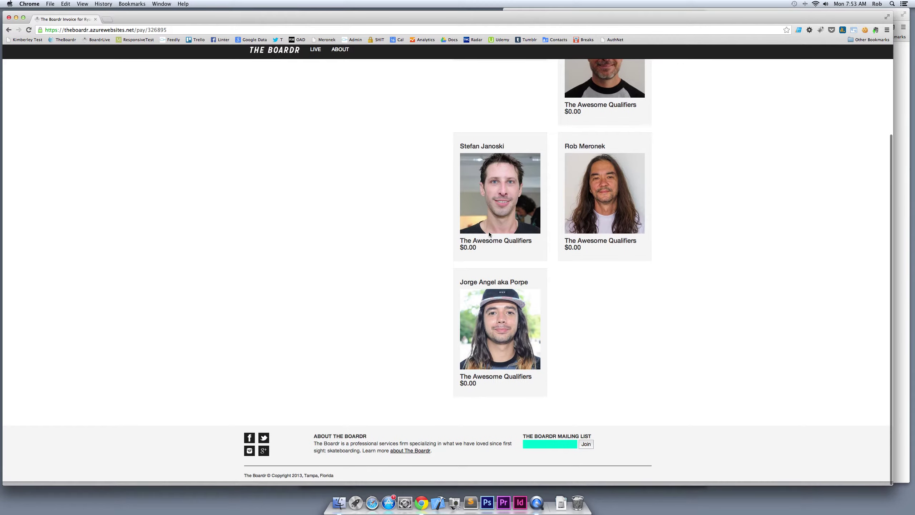
scroll(489, 223, "up", 3)
scroll(484, 202, "down", 3)
scroll(481, 212, "up", 3)
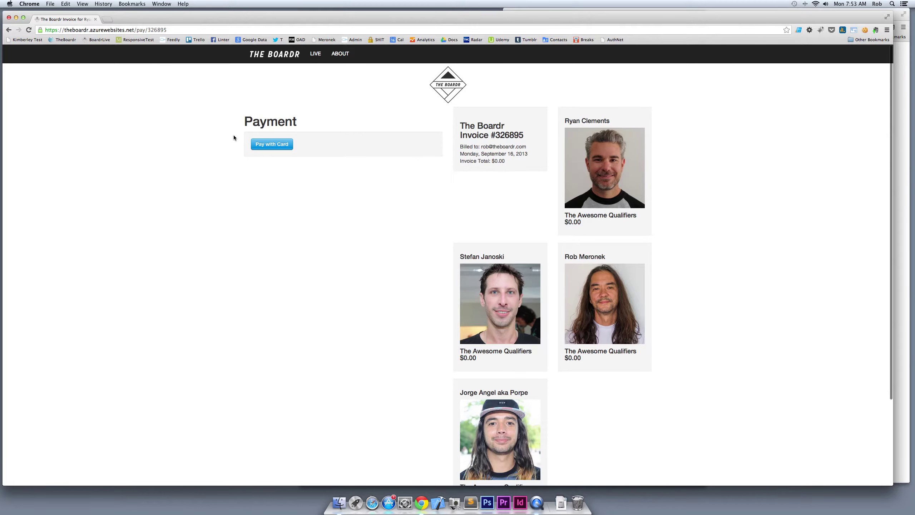
left_click(264, 147)
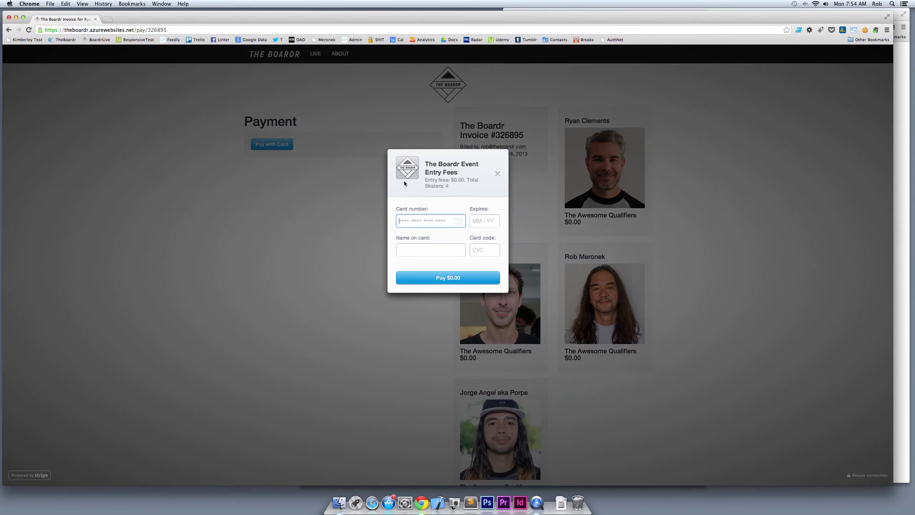
left_click(497, 173)
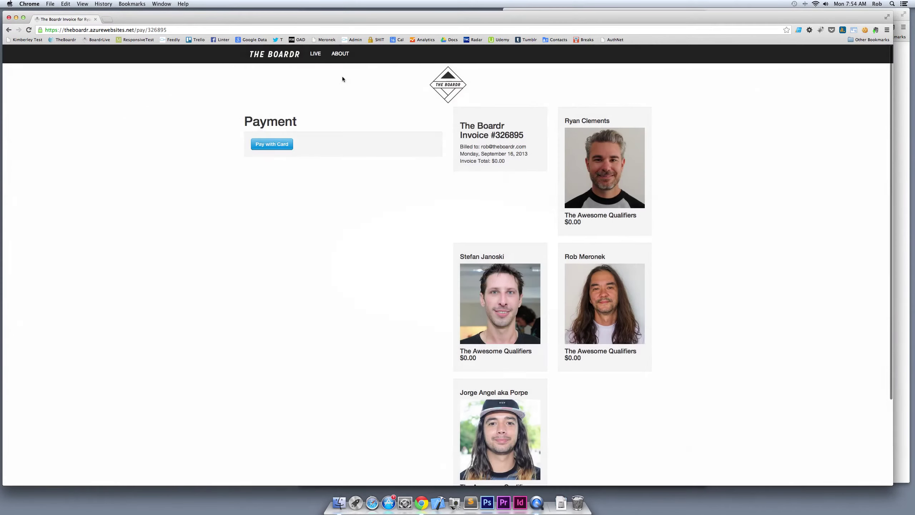
left_click(9, 30)
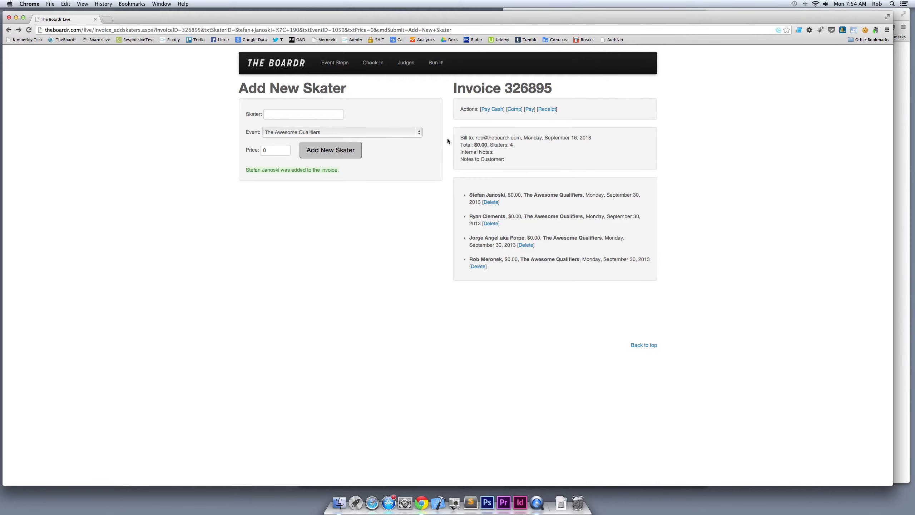
left_click(374, 63)
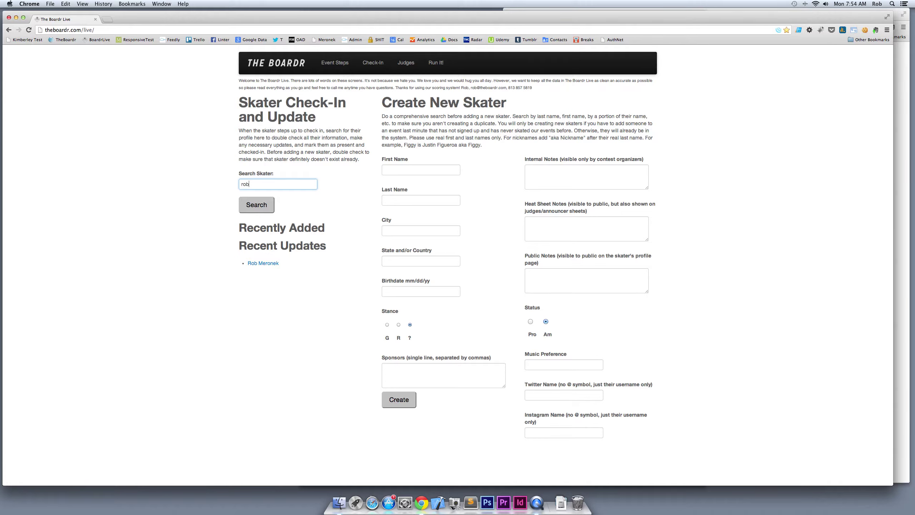
Search for the skater by full name and open his profile
key("Return")
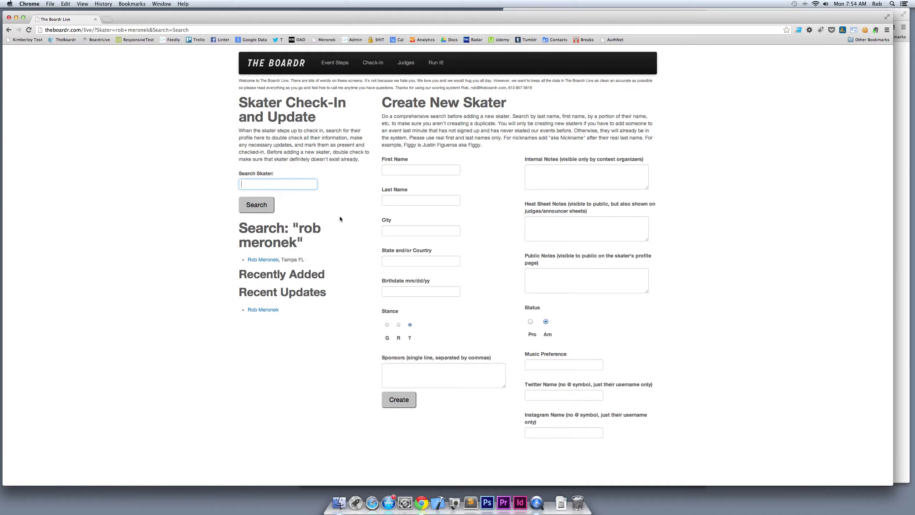
left_click(258, 260)
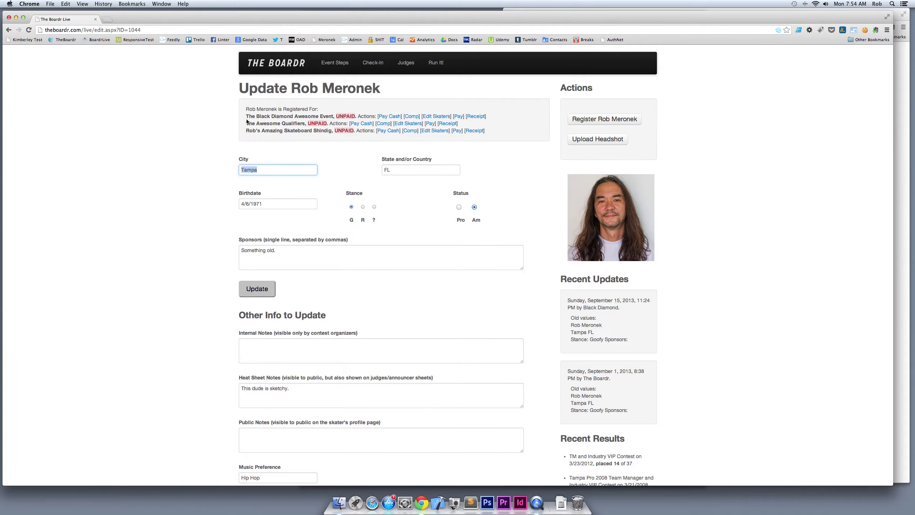
left_click_drag(248, 116, 336, 129)
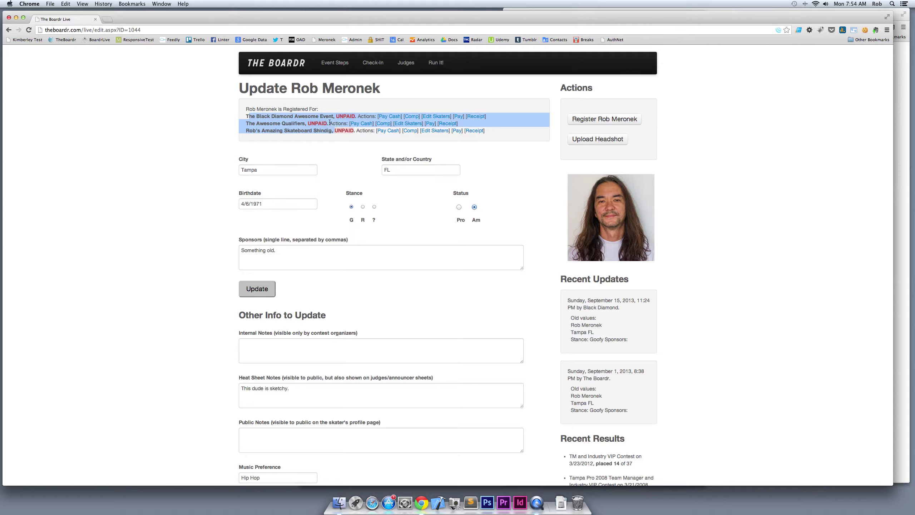
left_click(334, 120)
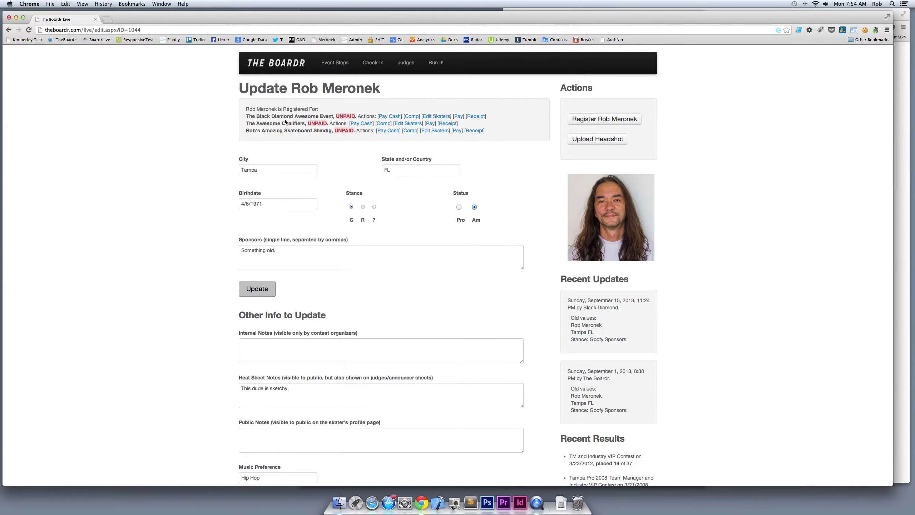
Comp his Awesome Qualifiers invoice with the note 'he skates free!' and return to lookup
left_click(383, 124)
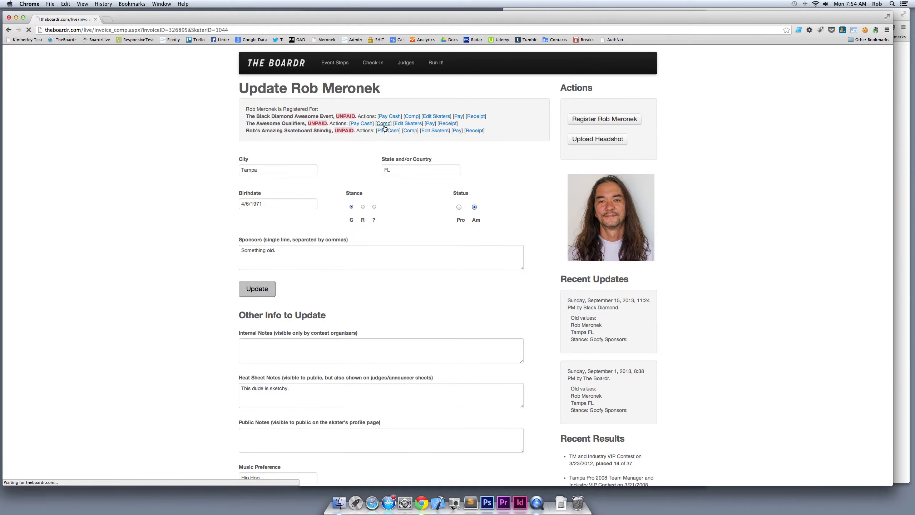
left_click(273, 118)
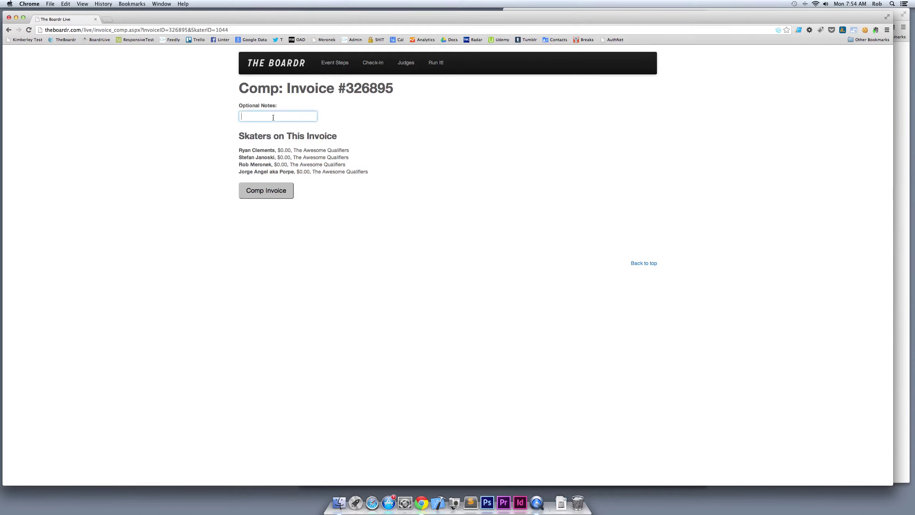
type("he skates free!")
left_click(266, 190)
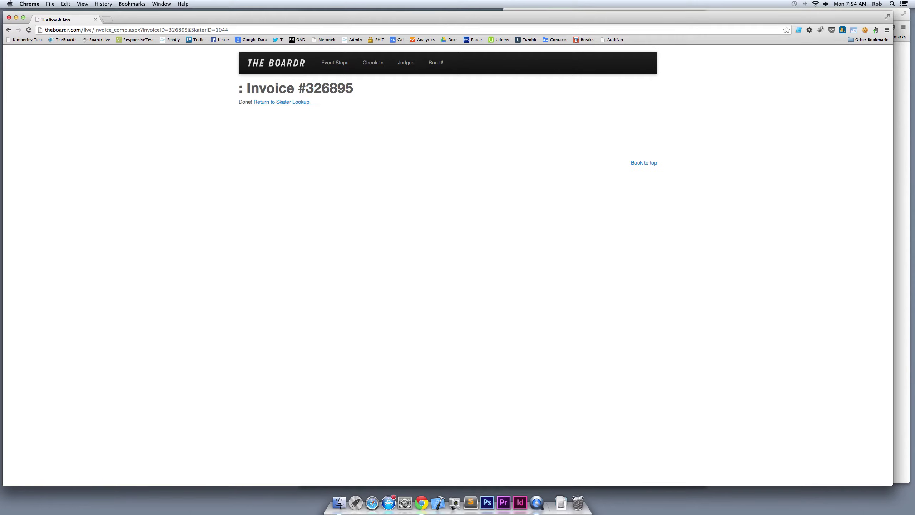
left_click(284, 102)
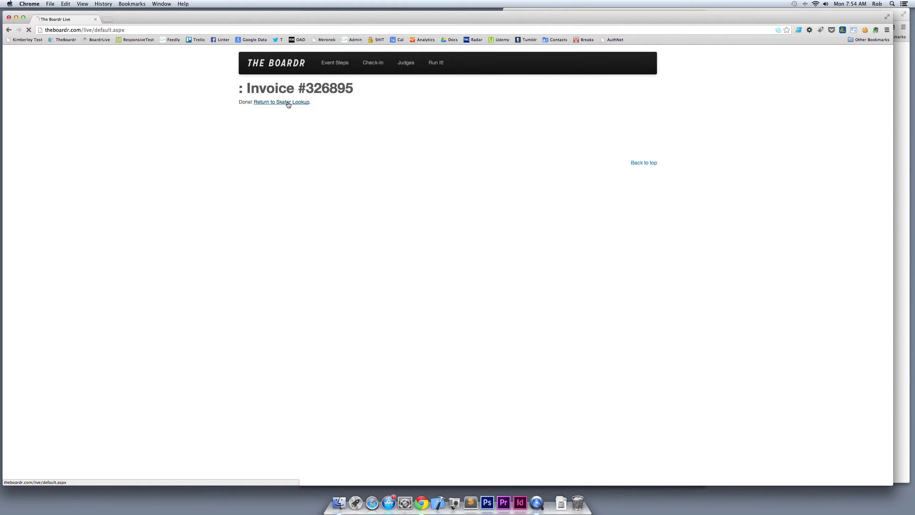
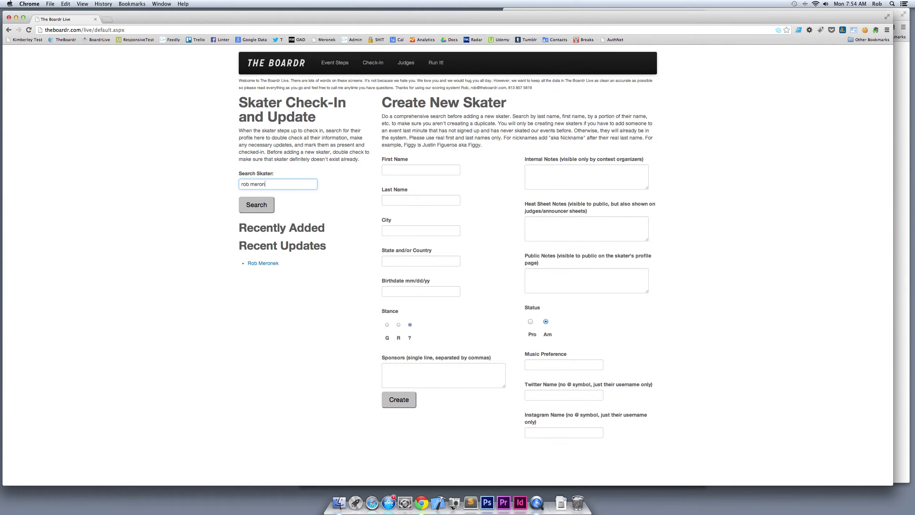
Reopen the skater's profile and confirm his Awesome Qualifiers entry is now Paid
key("Return")
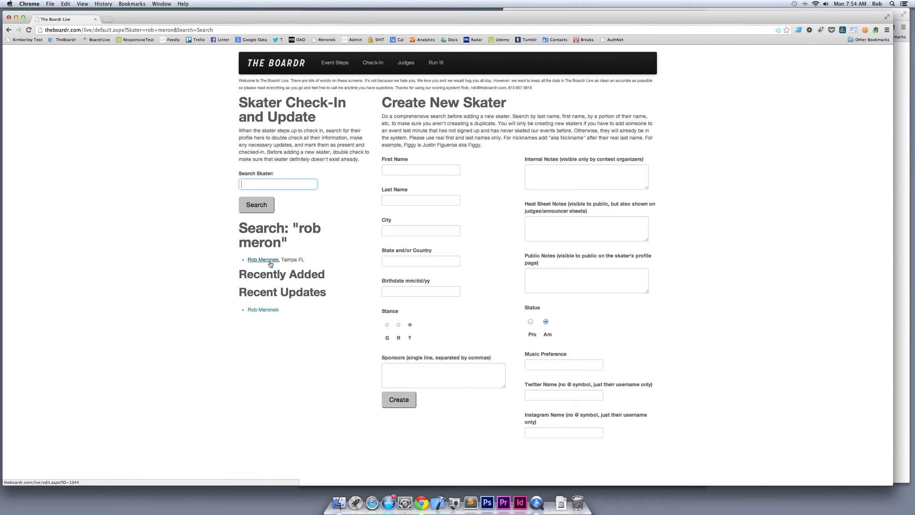
left_click(269, 263)
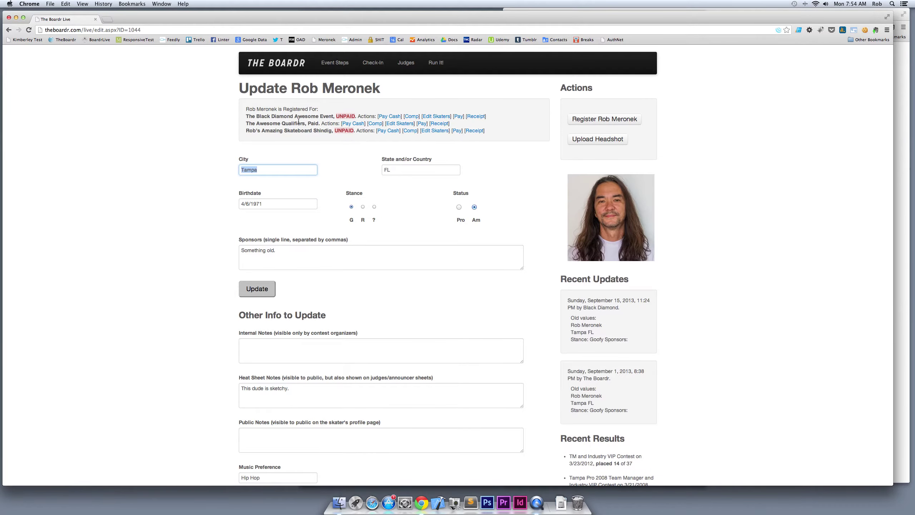
left_click_drag(301, 124, 329, 124)
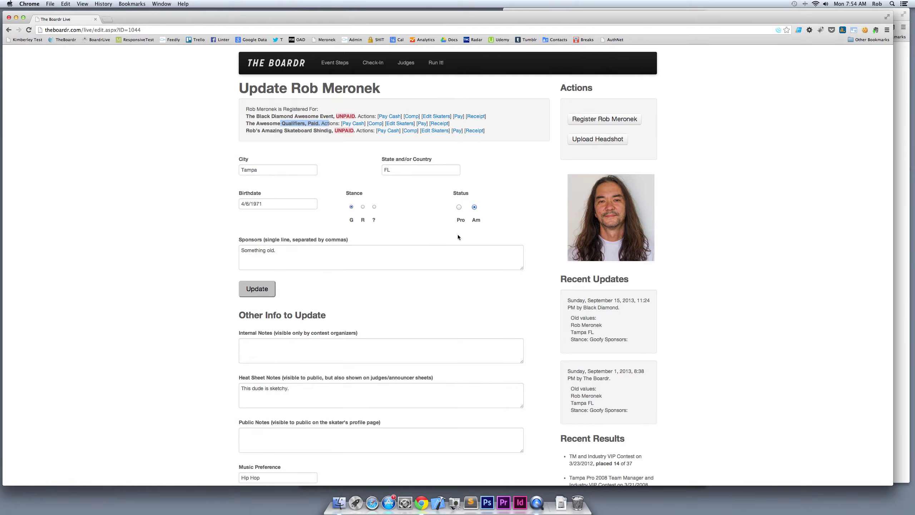
Clear his sponsors, set the heat sheet note to 'Needs a haircut.', and save the profile
left_click_drag(299, 251, 226, 249)
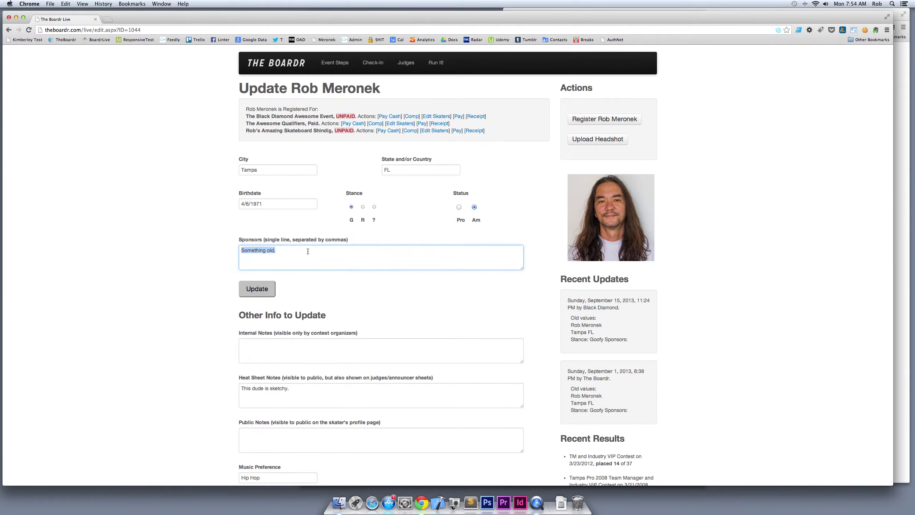
key("BackSpace")
left_click_drag(307, 393, 206, 382)
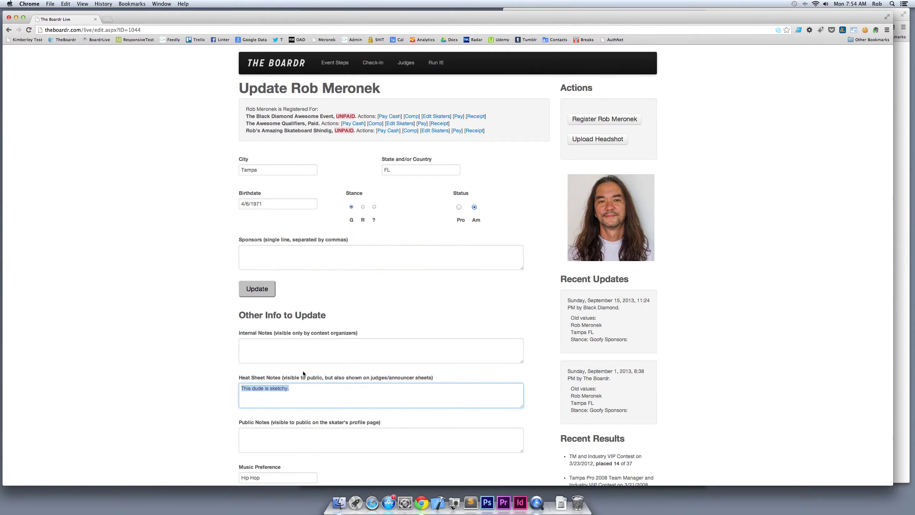
key("BackSpace")
type("Needs a haircut.")
left_click(257, 289)
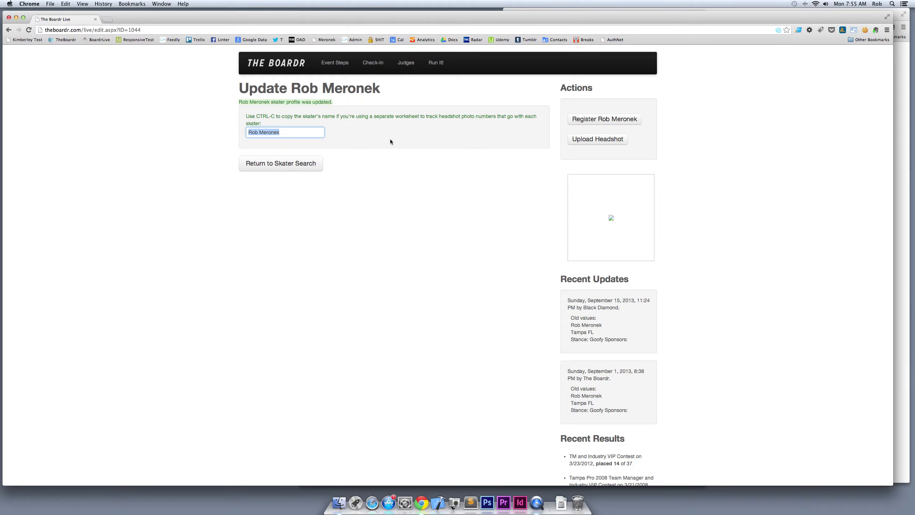
left_click(584, 141)
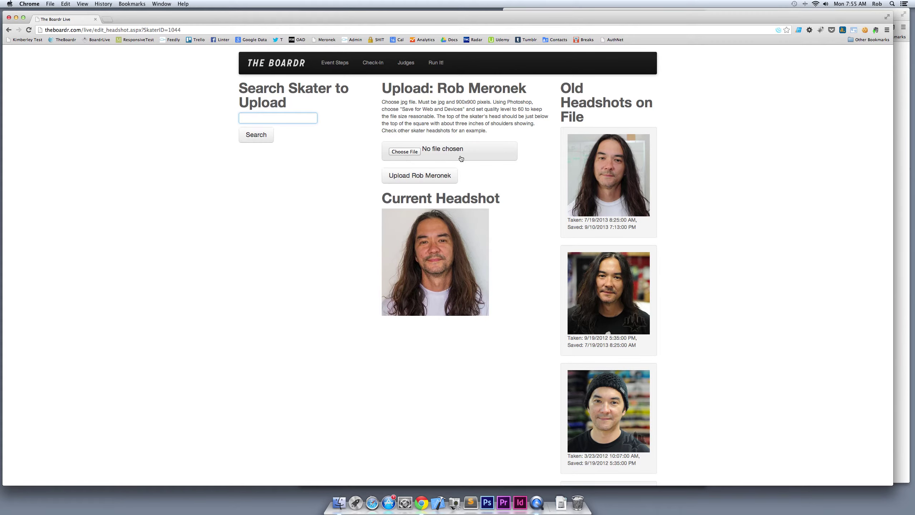
Review Step 2 on the Event Steps page, then go to the events list
left_click(340, 63)
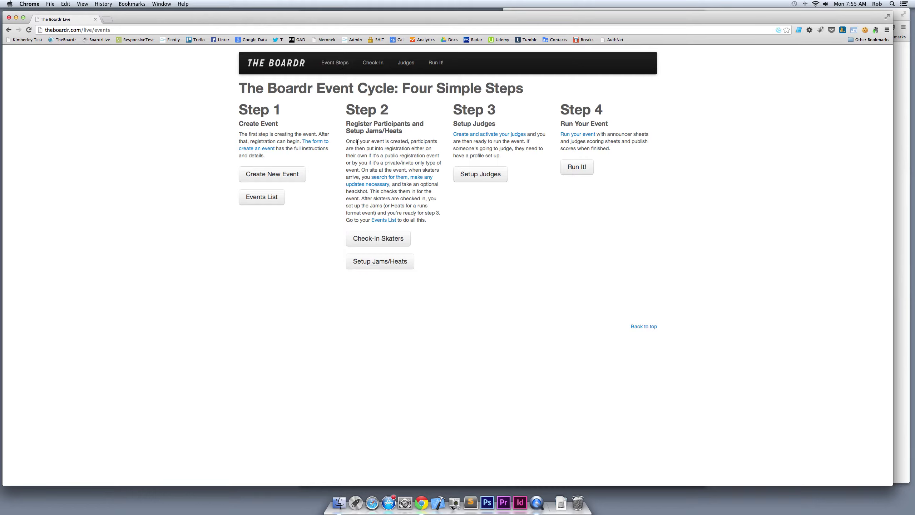
left_click_drag(350, 141, 418, 193)
left_click(419, 197)
left_click(373, 263)
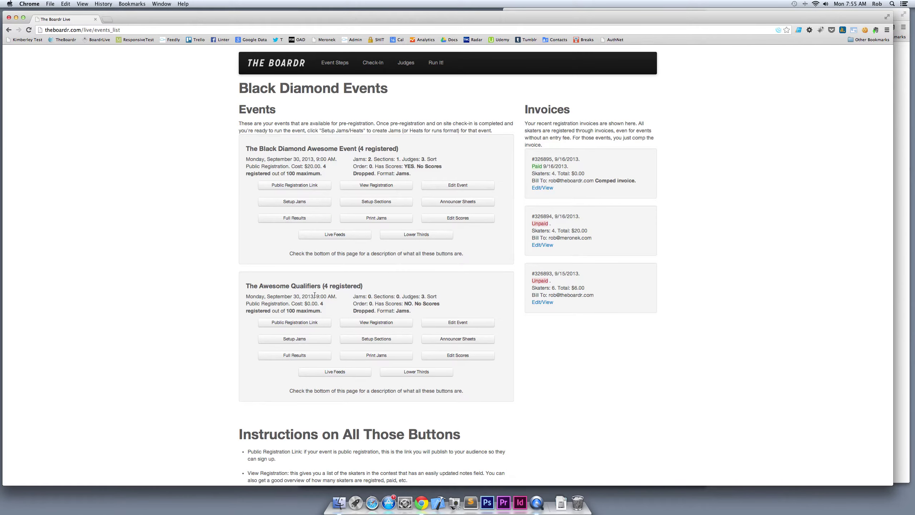
In The Awesome Qualifiers' jam setup, put two skaters into Jam 1
left_click(301, 342)
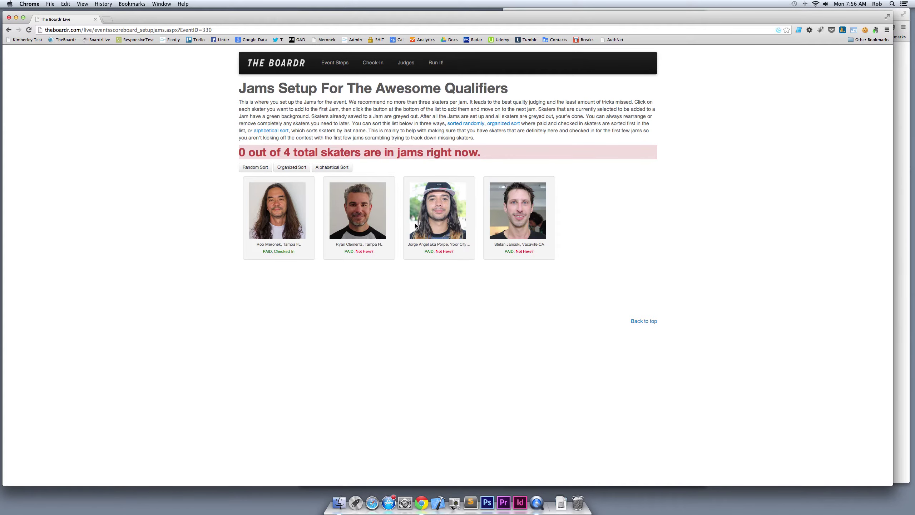
left_click(293, 216)
left_click(392, 219)
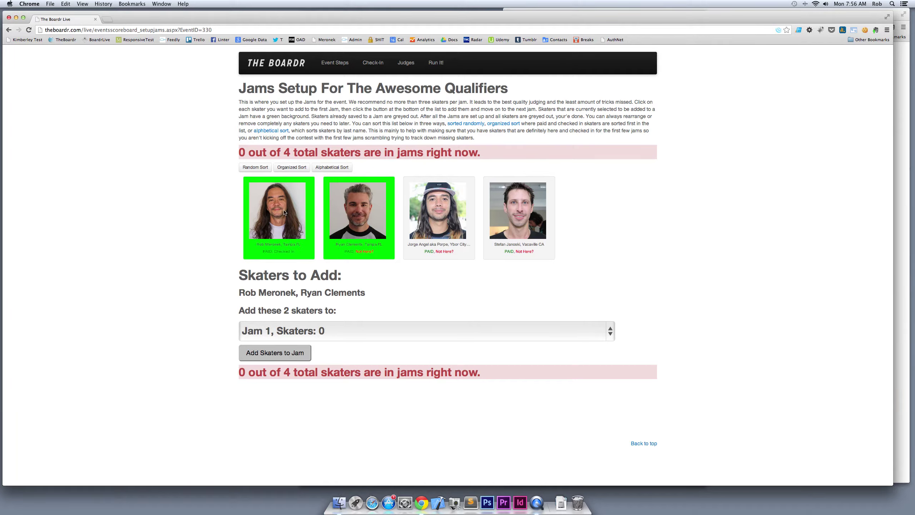
left_click(273, 354)
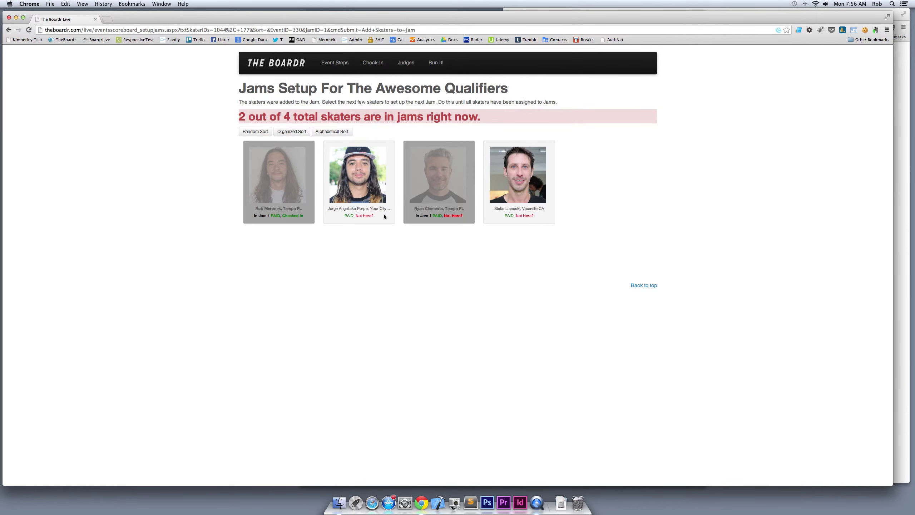
Put the remaining two skaters into Jam 2 and continue to Assign Sections
left_click(358, 181)
left_click(509, 189)
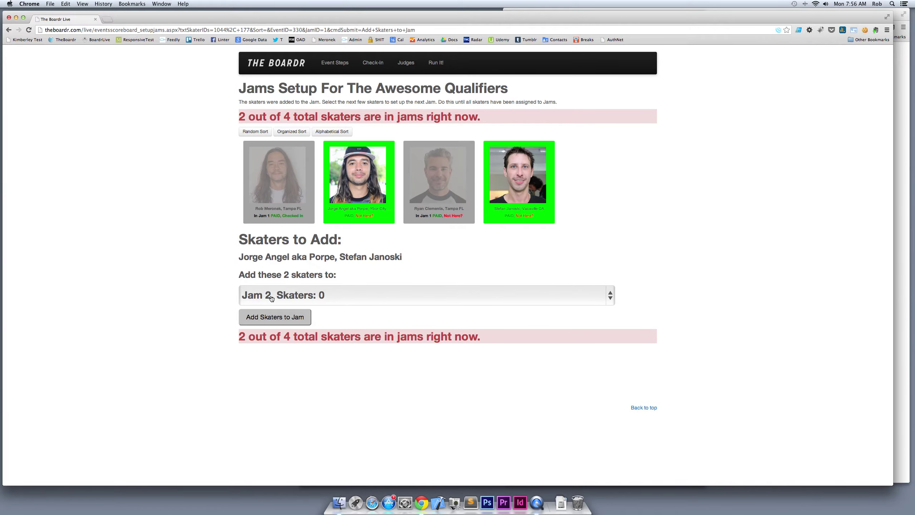
left_click(323, 297)
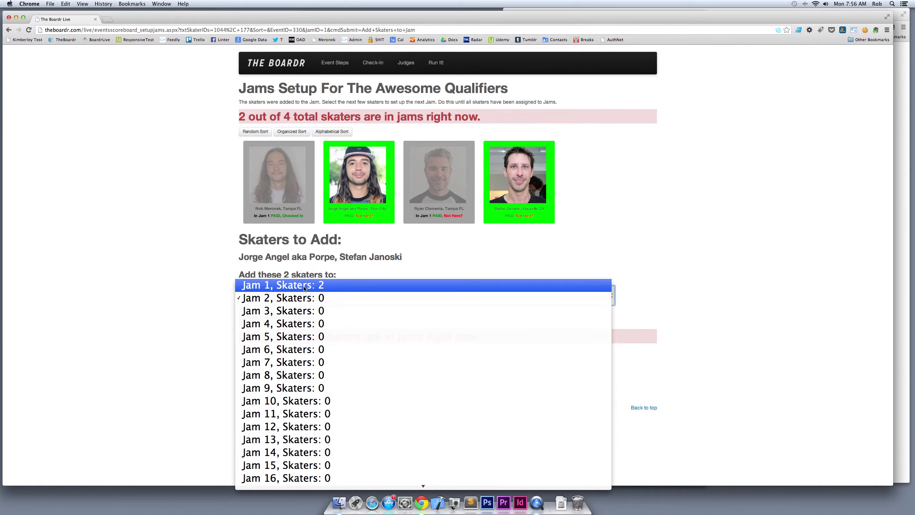
left_click(313, 297)
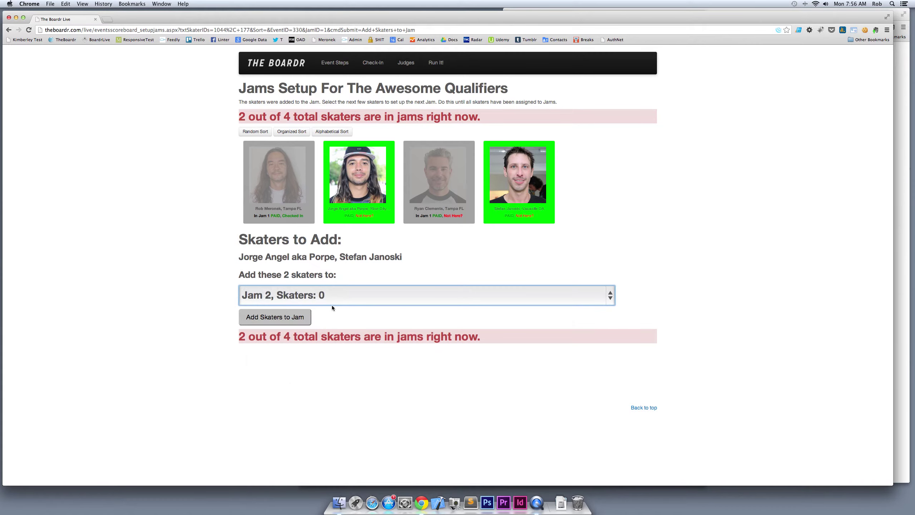
left_click(273, 318)
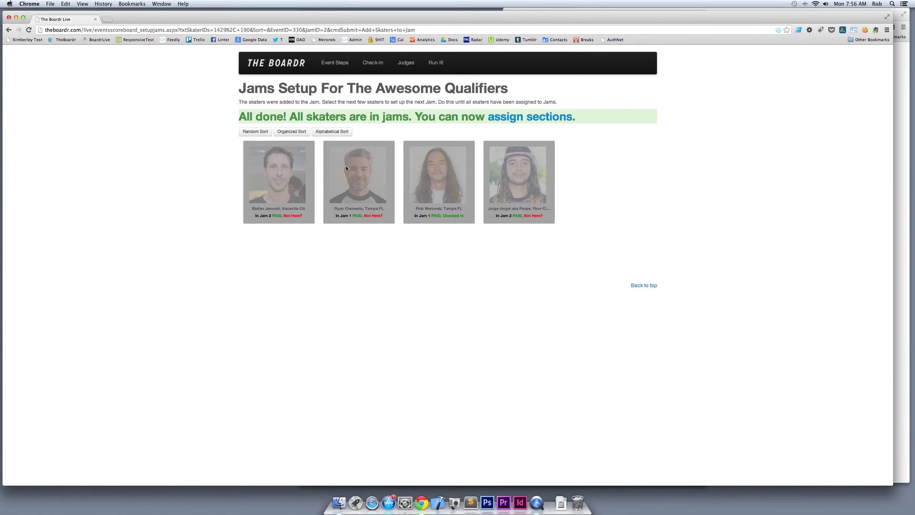
left_click(525, 123)
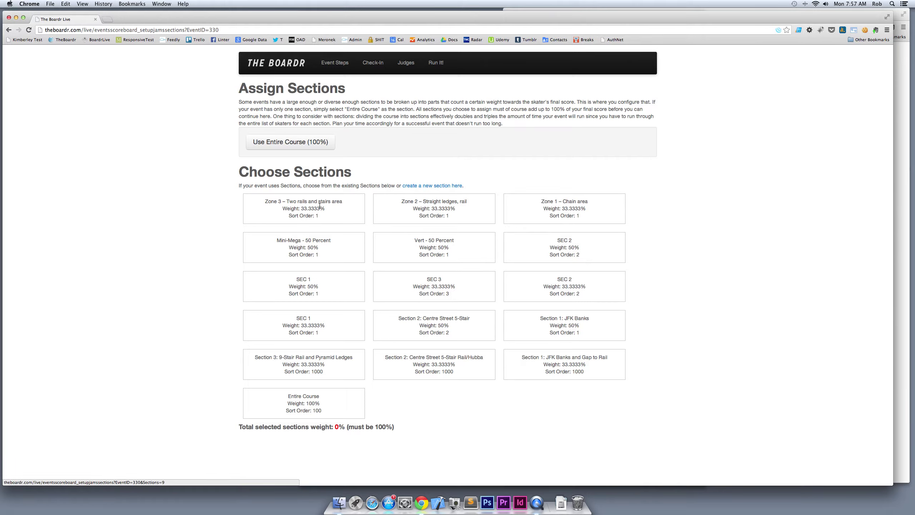
After trying and clearing Zones 1–3, set sections to Entire Course at 100% of the final score
left_click(341, 215)
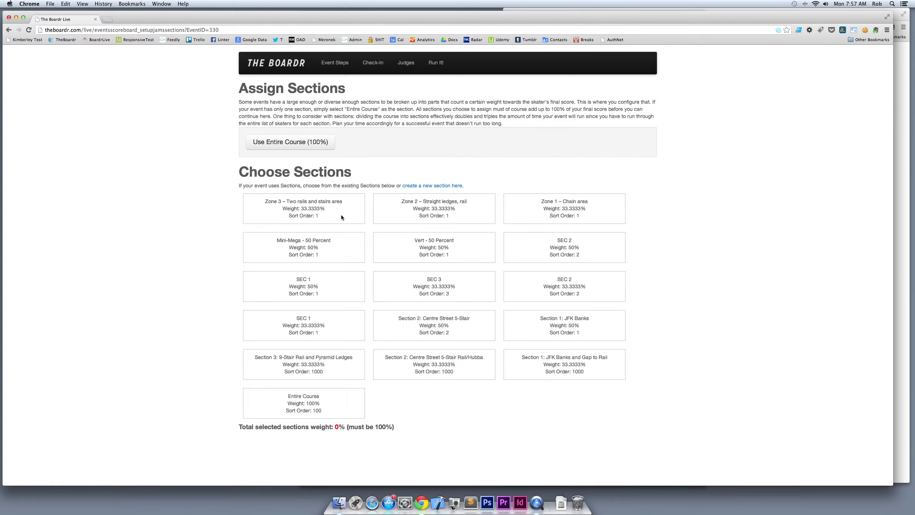
left_click(409, 218)
left_click(538, 220)
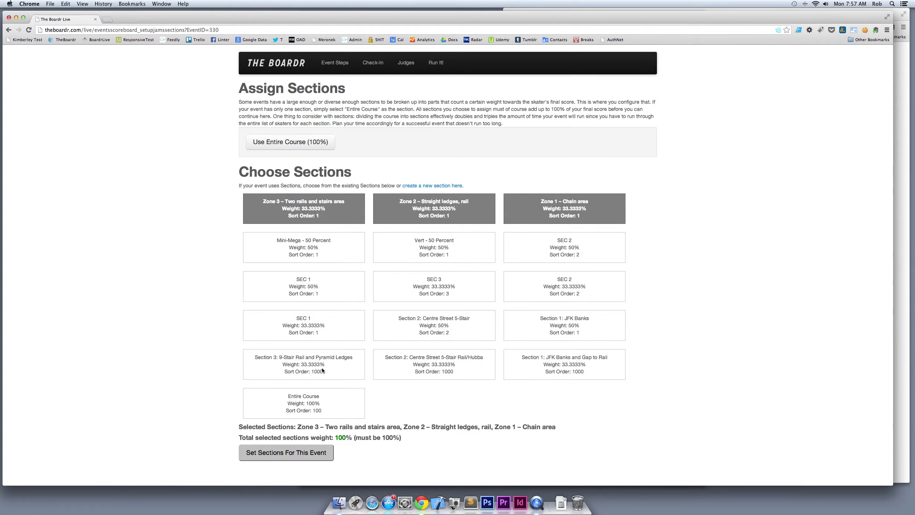
left_click(346, 215)
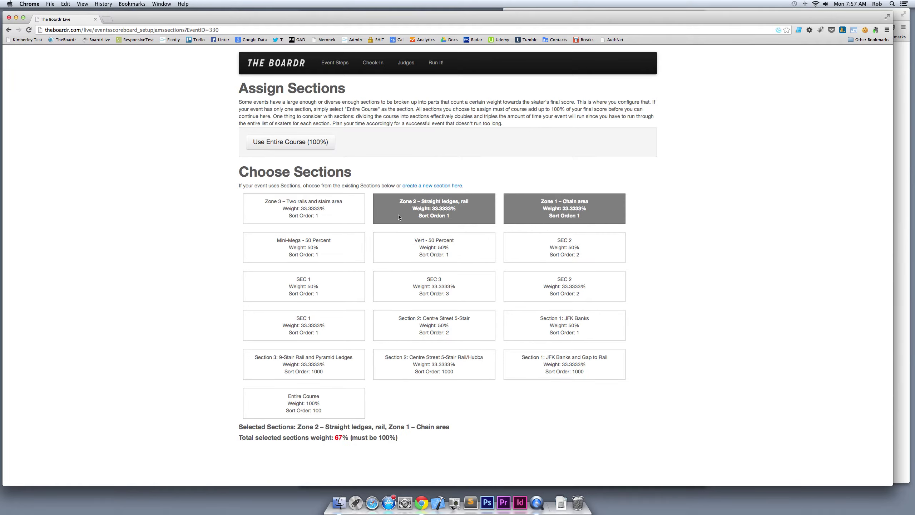
left_click(409, 215)
left_click(524, 216)
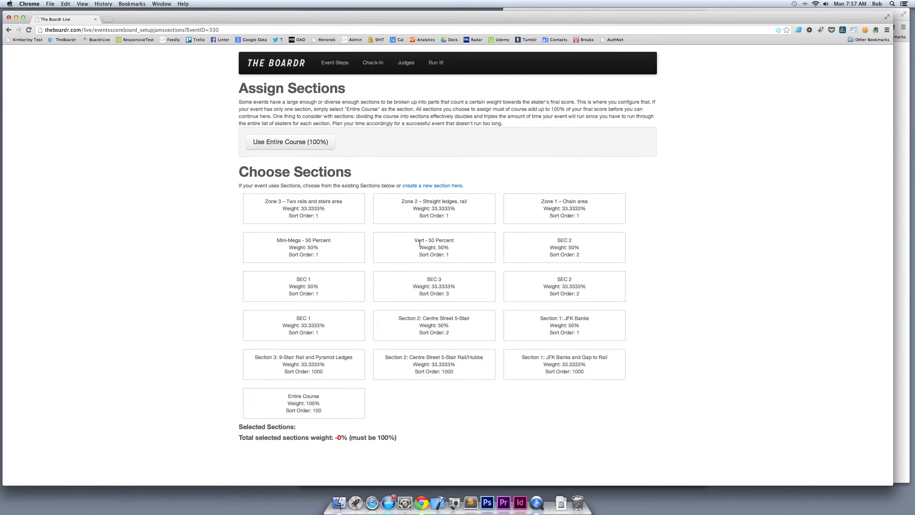
left_click(299, 143)
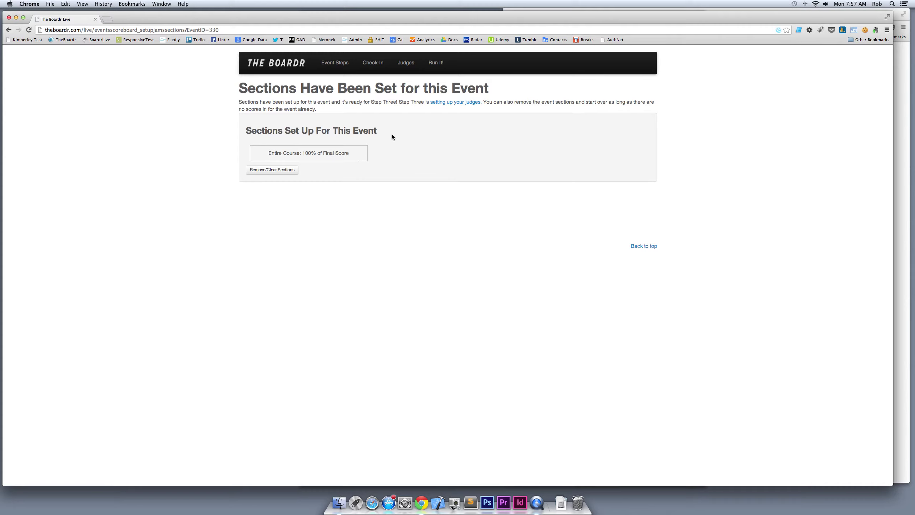
left_click(407, 64)
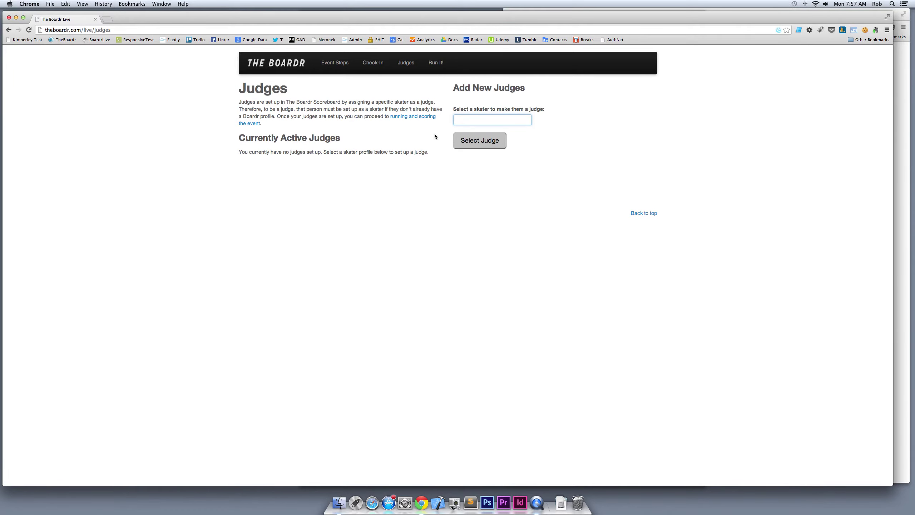
Search each of three skaters by name and add them one by one as judges
key("Return")
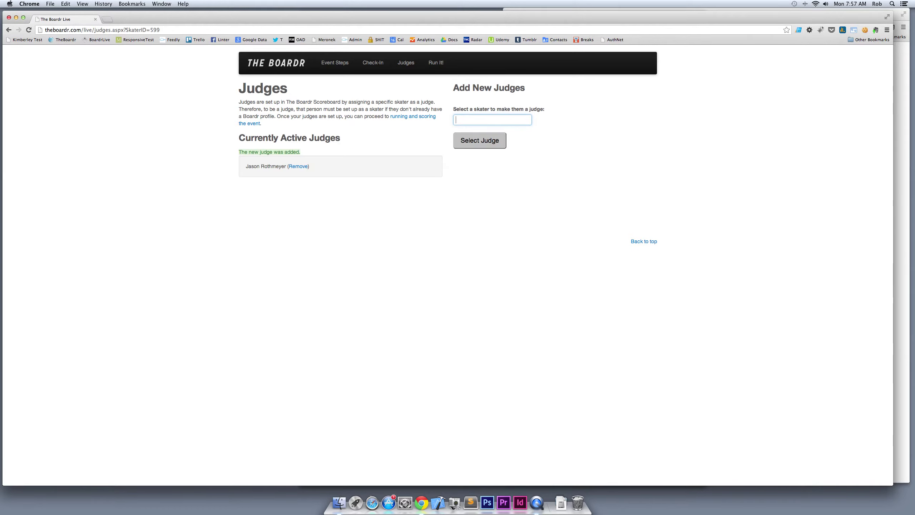
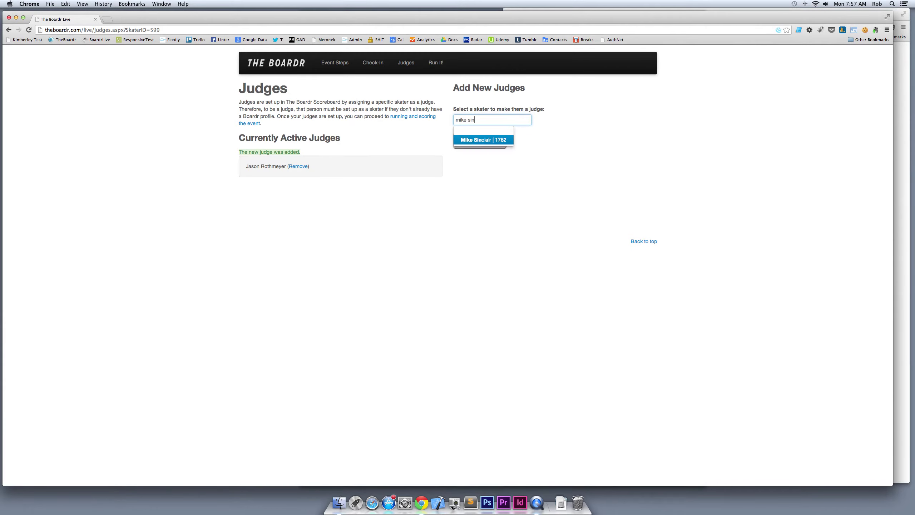
key("Return")
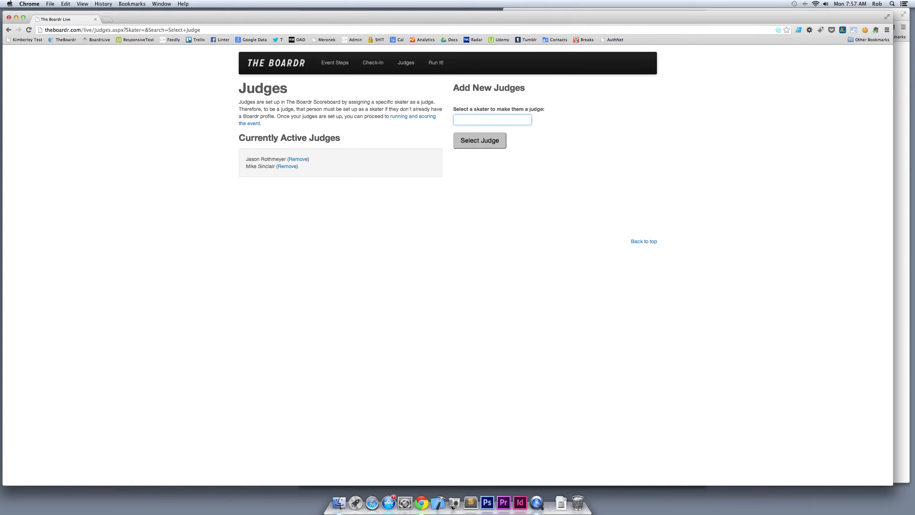
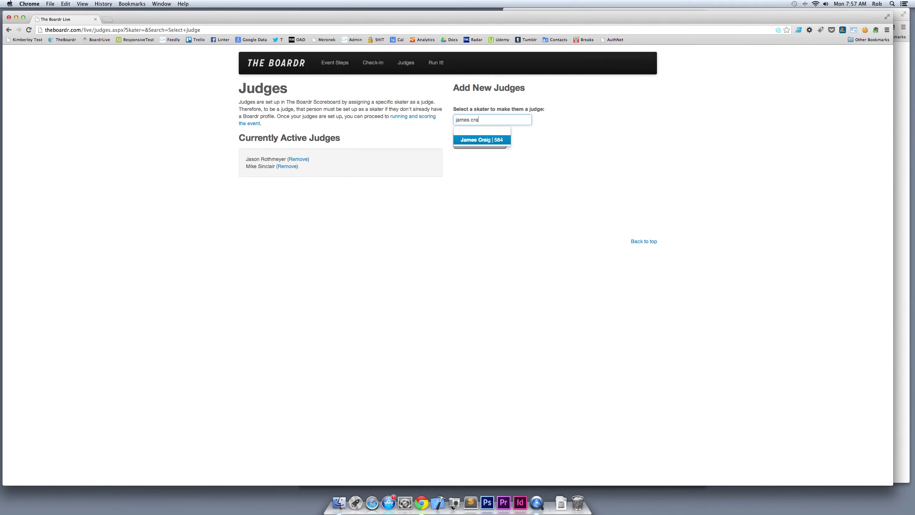
key("Return")
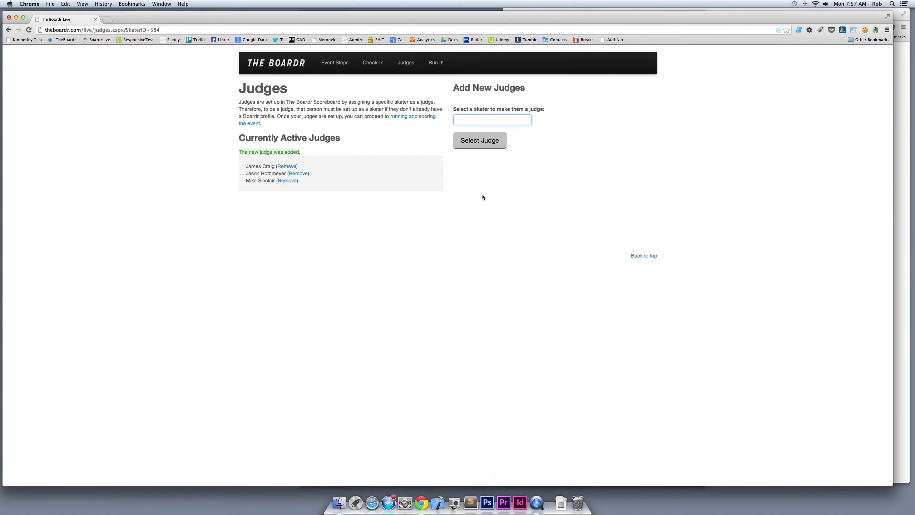
Open the Events Ready to Run list from Event Steps and narrow the browser window to the left
left_click(338, 63)
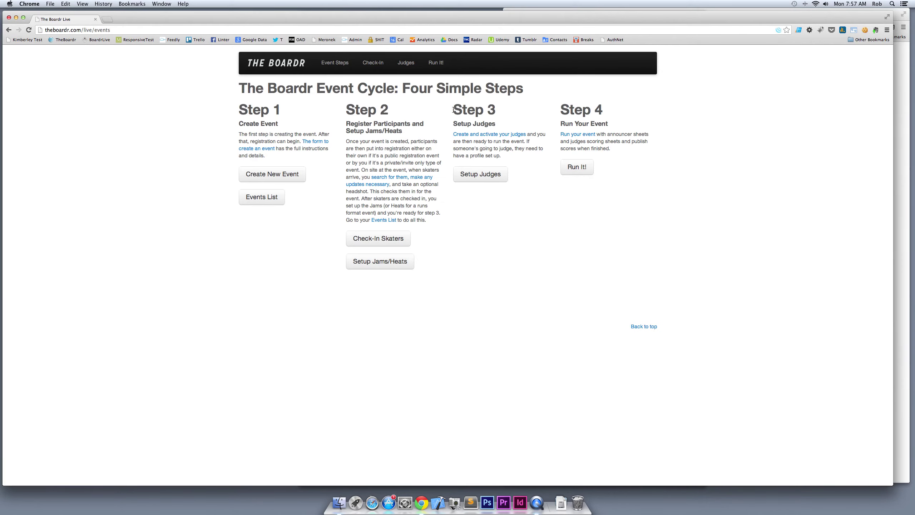
left_click_drag(454, 105, 506, 146)
left_click(506, 146)
left_click(577, 168)
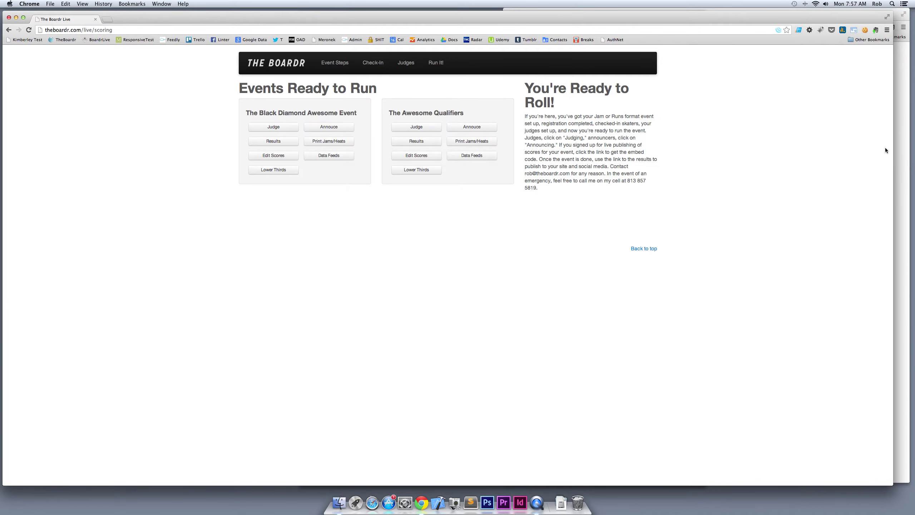
left_click_drag(894, 146, 404, 176)
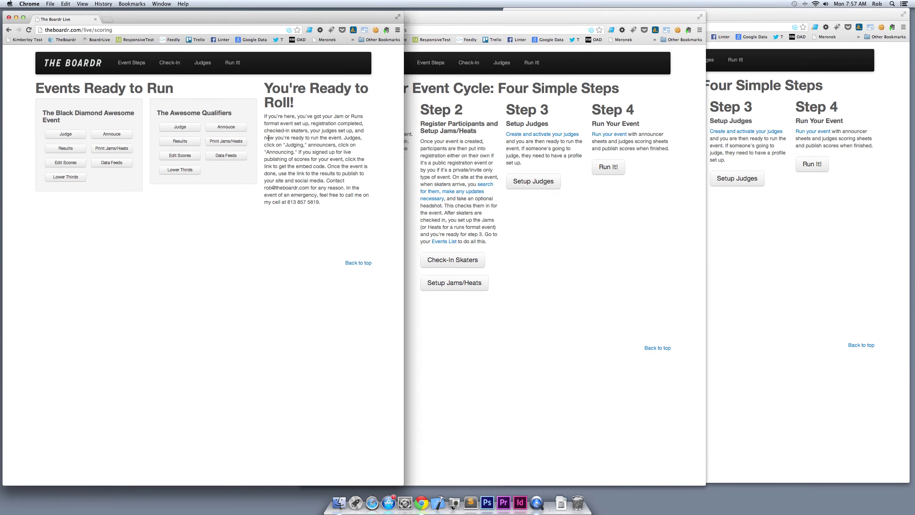
Start judging as the first judge and open the announcer view showing Jam 1 details
left_click(183, 129)
left_click(95, 165)
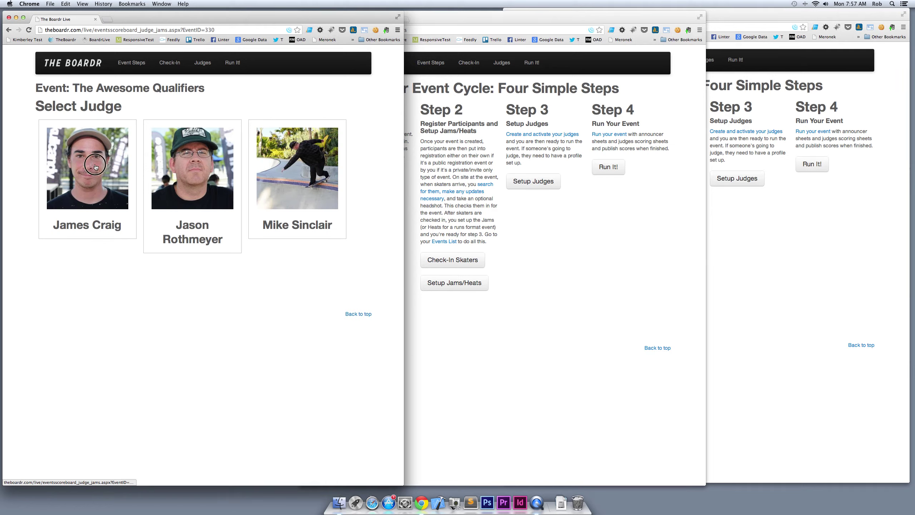
left_click(608, 167)
left_click(608, 167)
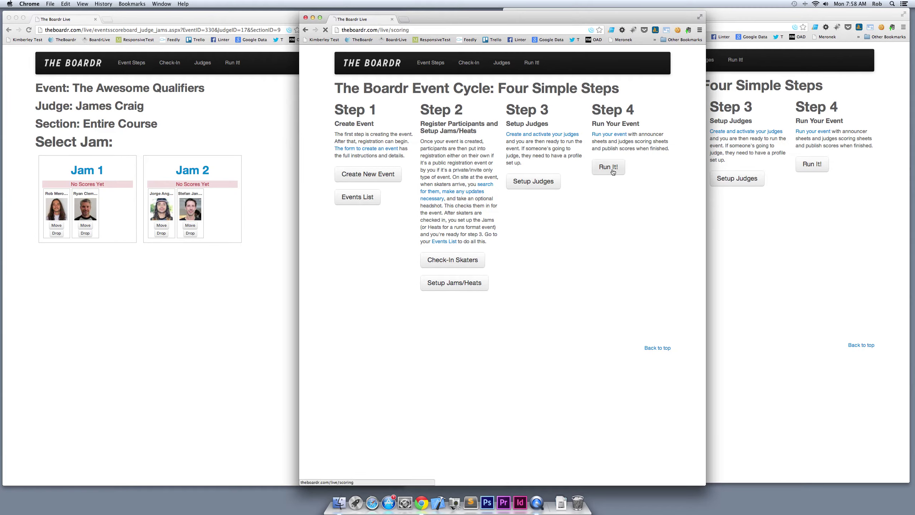
left_click(524, 128)
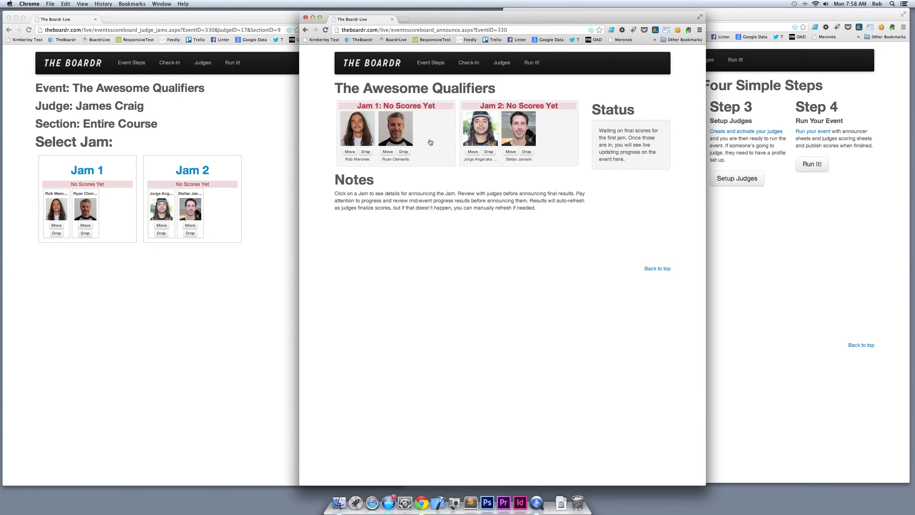
left_click(415, 106)
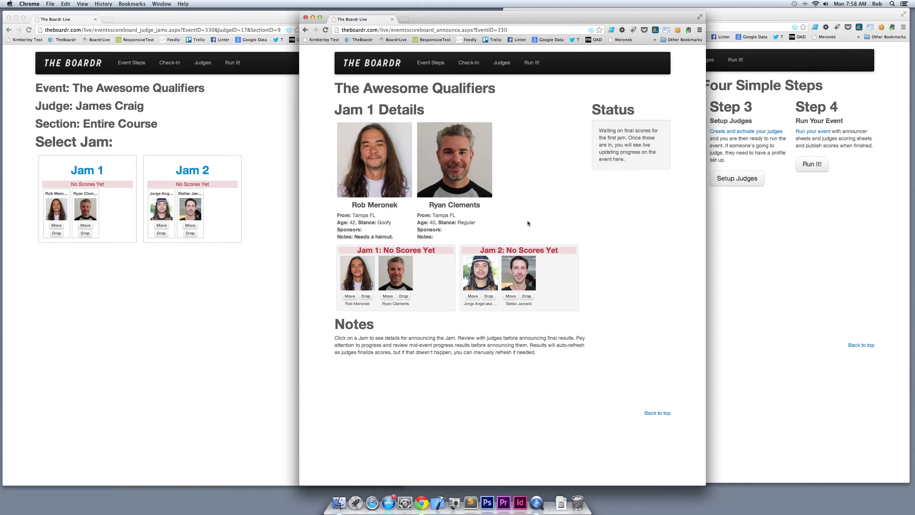
In the third window, pick the second judge to score The Awesome Qualifiers
left_click(726, 215)
left_click(813, 164)
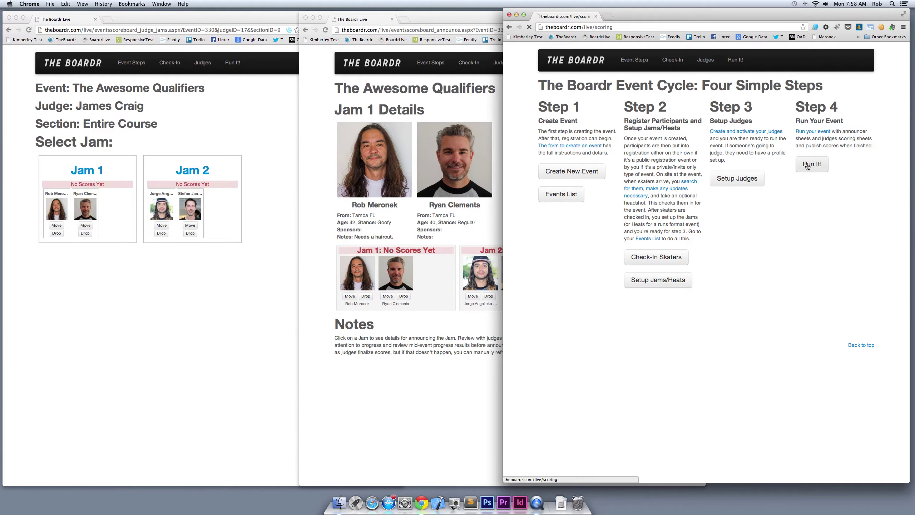
left_click(696, 127)
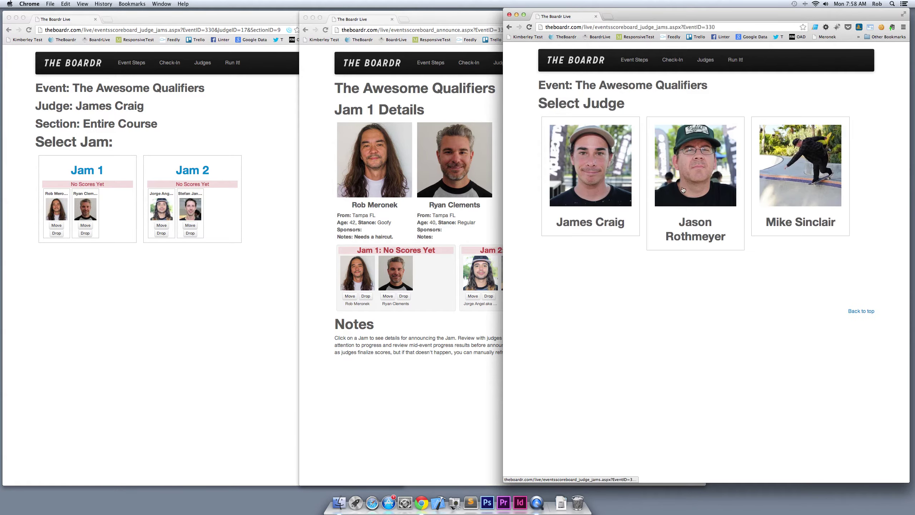
left_click(702, 181)
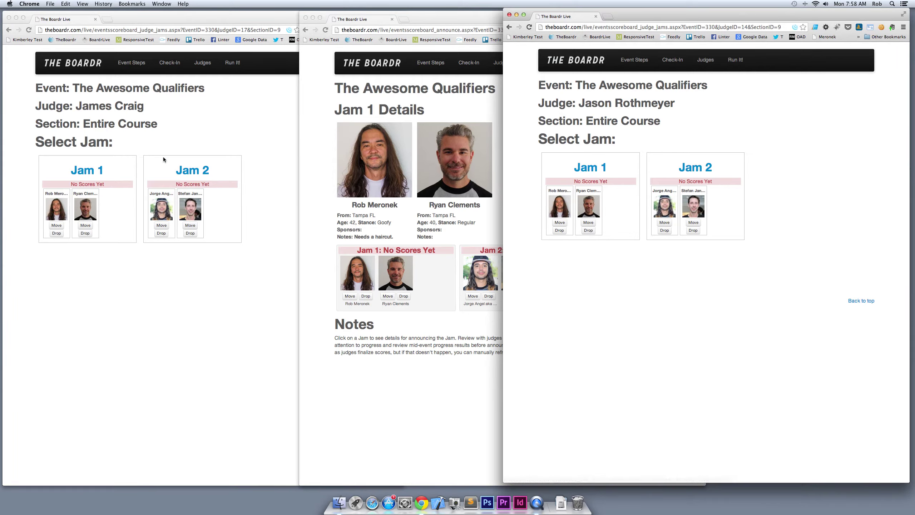
left_click(120, 153)
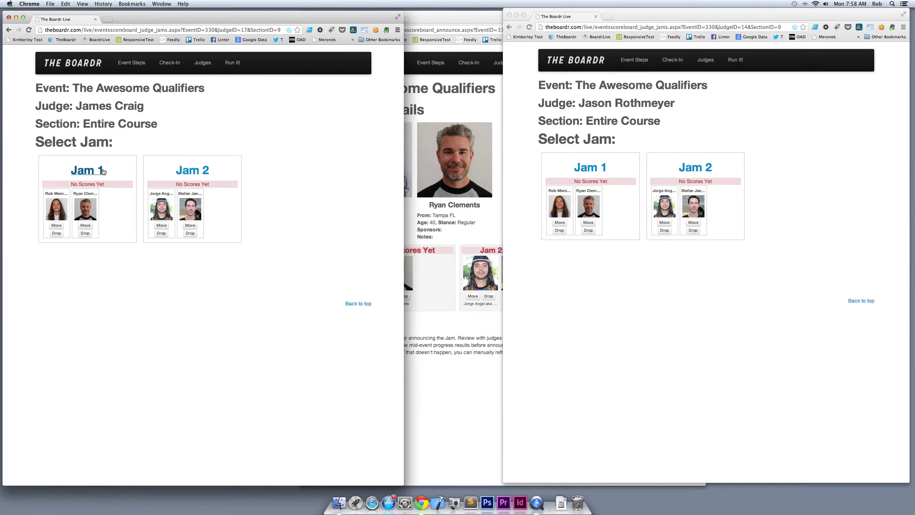
Open the first judge's Jam 1 scoresheet and set both skaters' scores with the sliders
left_click(96, 172)
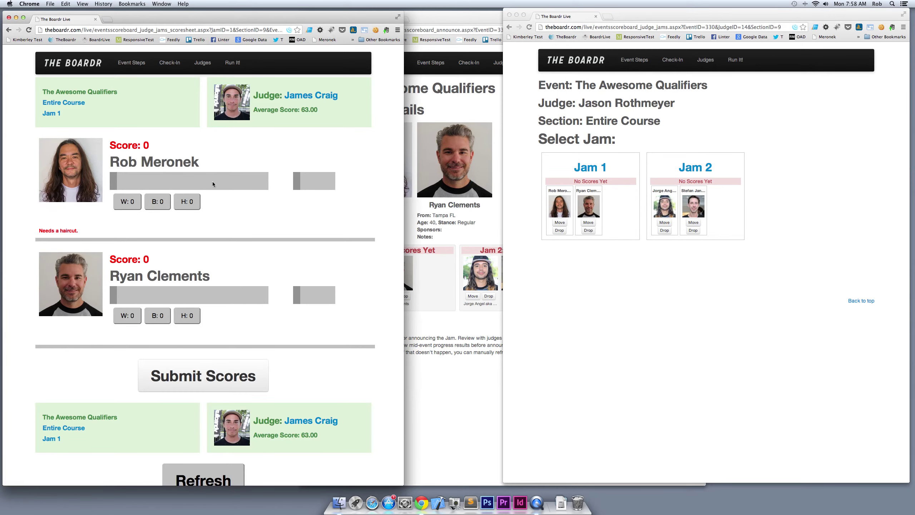
left_click_drag(122, 184, 233, 184)
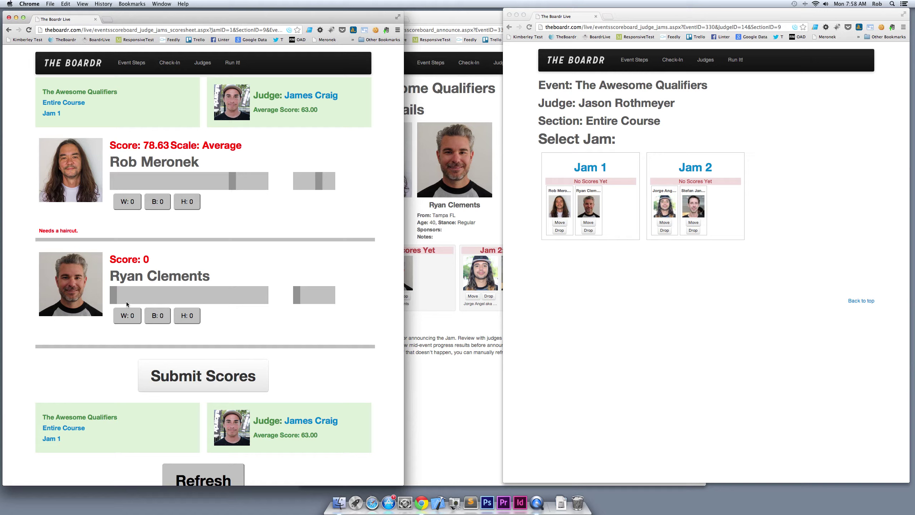
left_click_drag(115, 298, 233, 300)
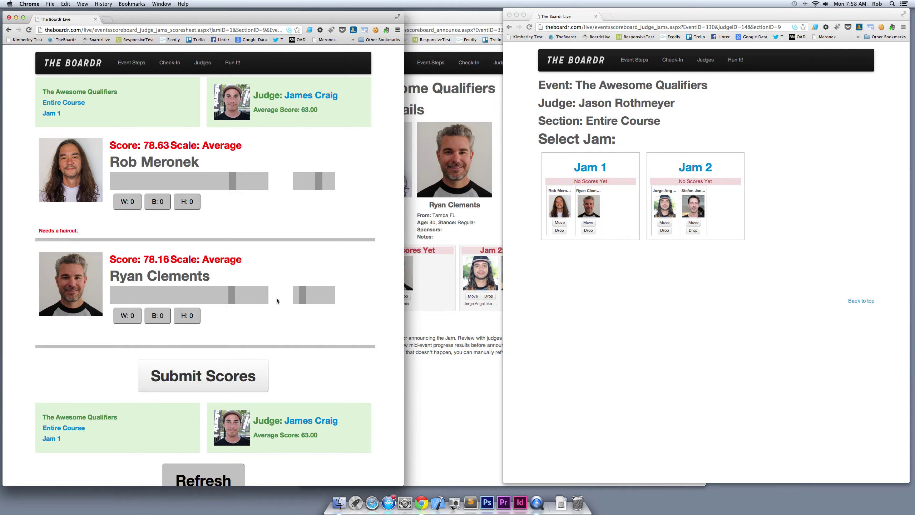
left_click_drag(302, 298, 292, 296)
Tally W/B/H counts for both skaters, fine-tune the scores, and submit 78.63 and 84.52
left_click(165, 206)
left_click(183, 205)
left_click(187, 205)
left_click(187, 206)
left_click(187, 206)
left_click(158, 205)
left_click(130, 203)
left_click(157, 317)
left_click(187, 316)
left_click_drag(231, 295, 241, 298)
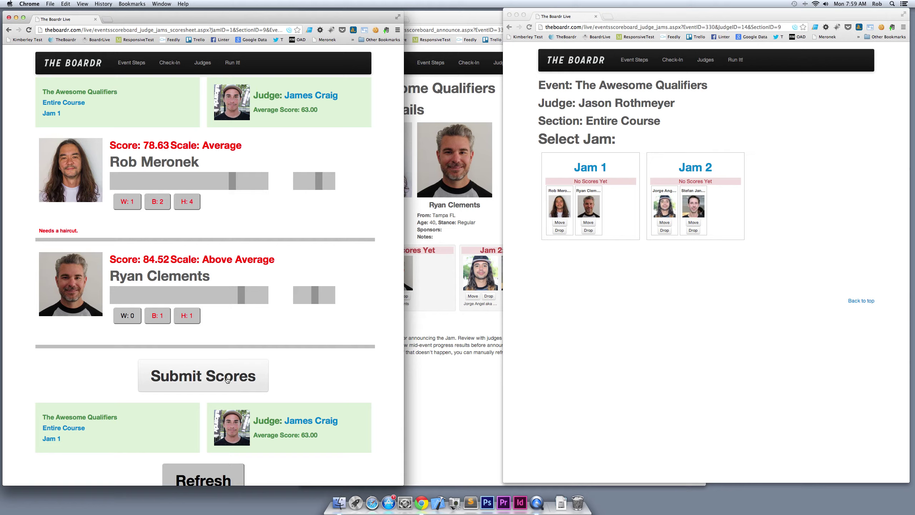
left_click(246, 382)
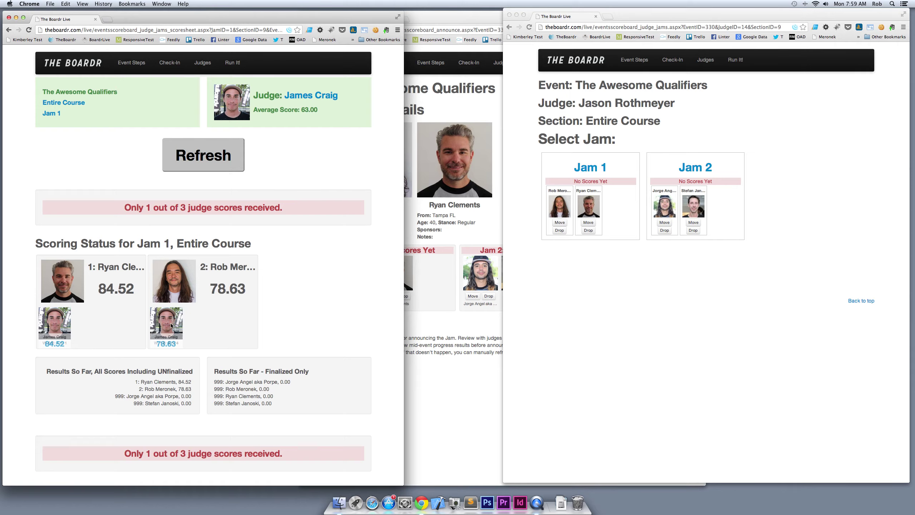
left_click(590, 167)
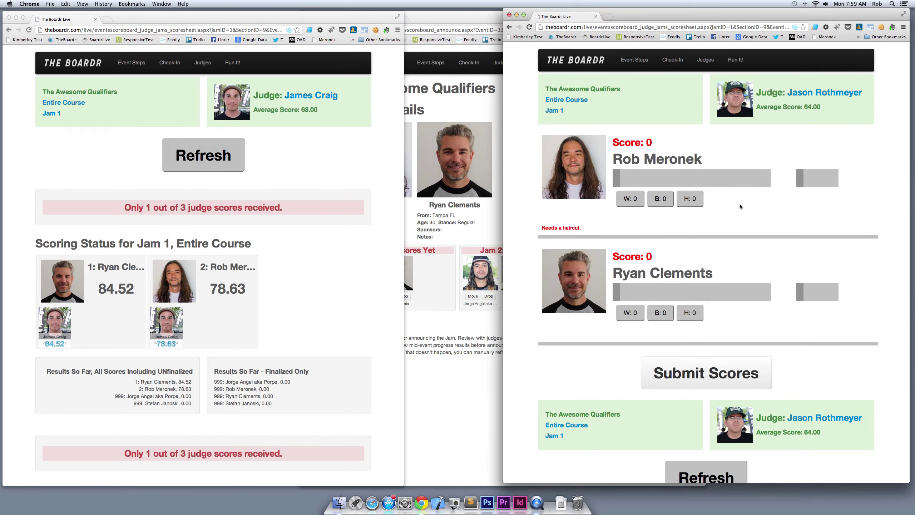
Submit the second judge's Jam 1 scores of 81.11 and 85.35
left_click(739, 178)
left_click(745, 294)
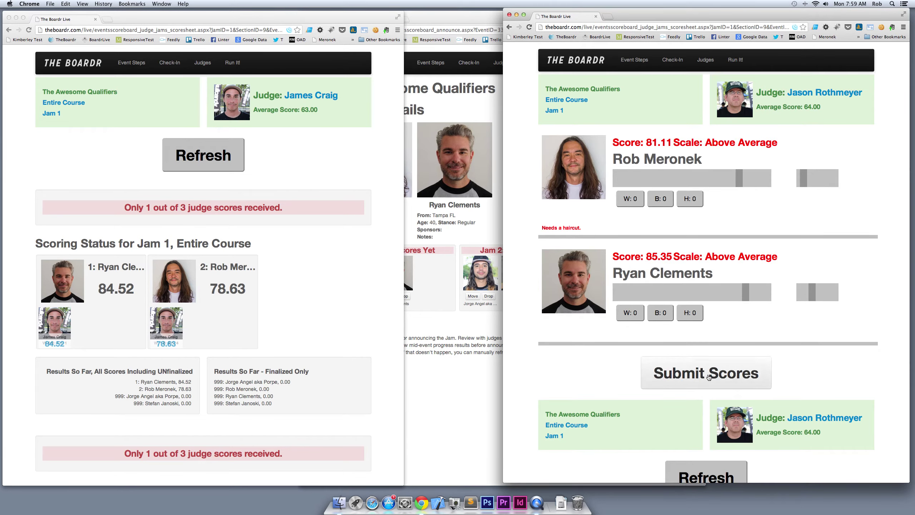
left_click(708, 377)
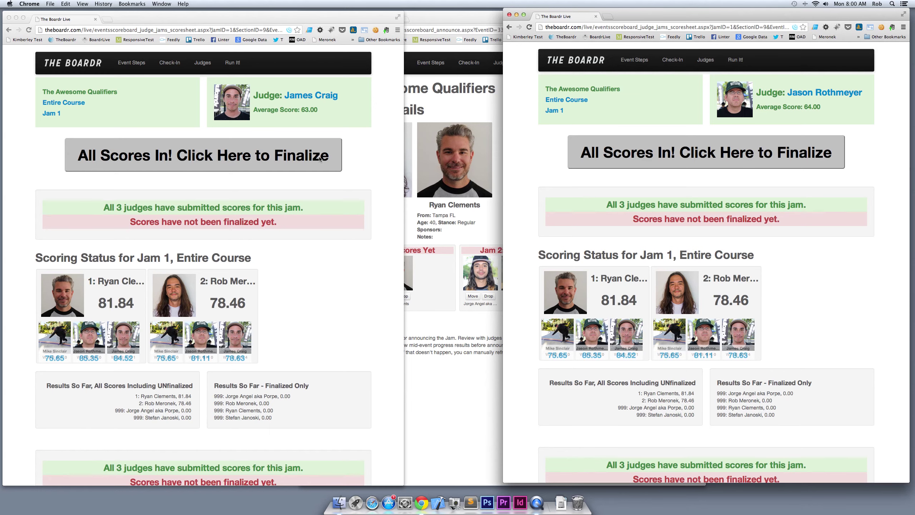
Finalize Jam 1 scores and review the announcer's status, last jam finalized and results
left_click(288, 157)
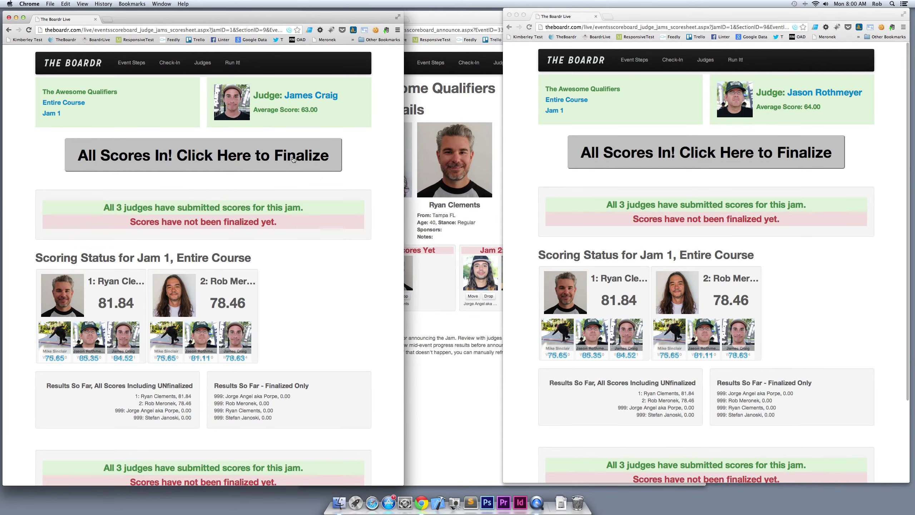
left_click(289, 158)
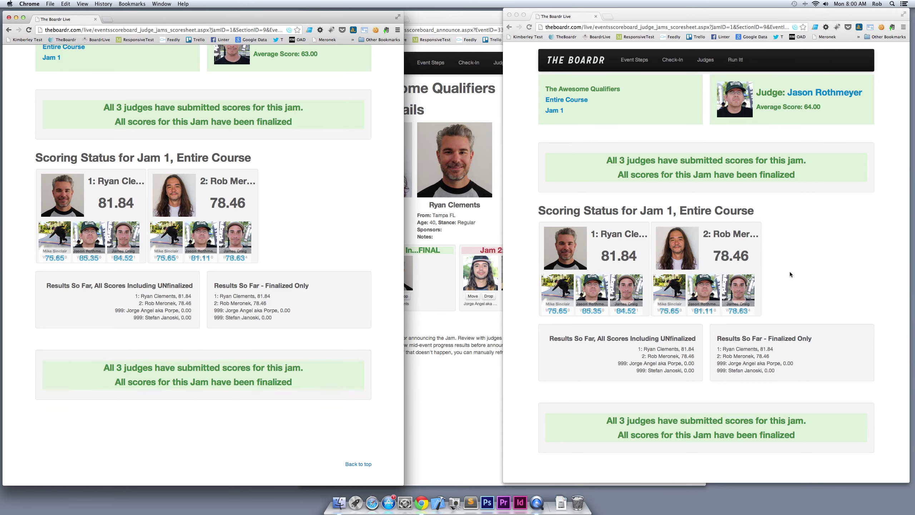
left_click(465, 349)
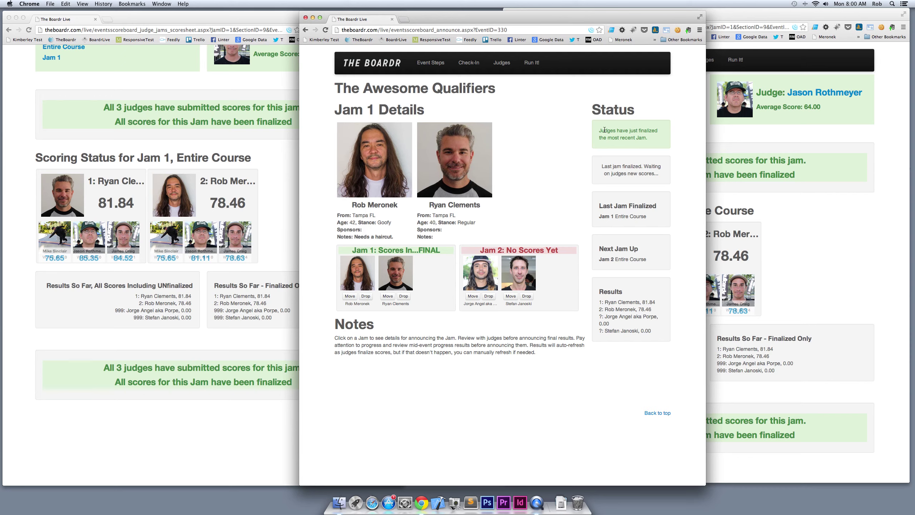
left_click_drag(599, 130, 651, 137)
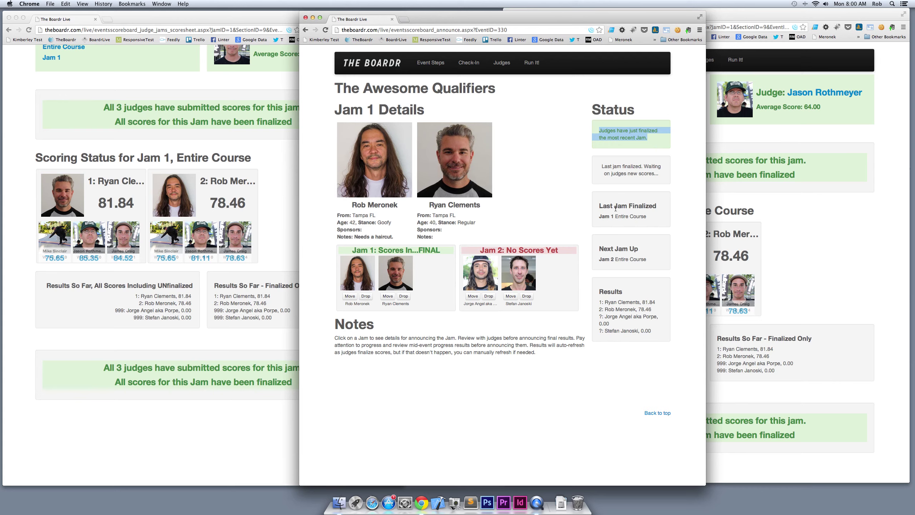
left_click_drag(602, 208, 645, 251)
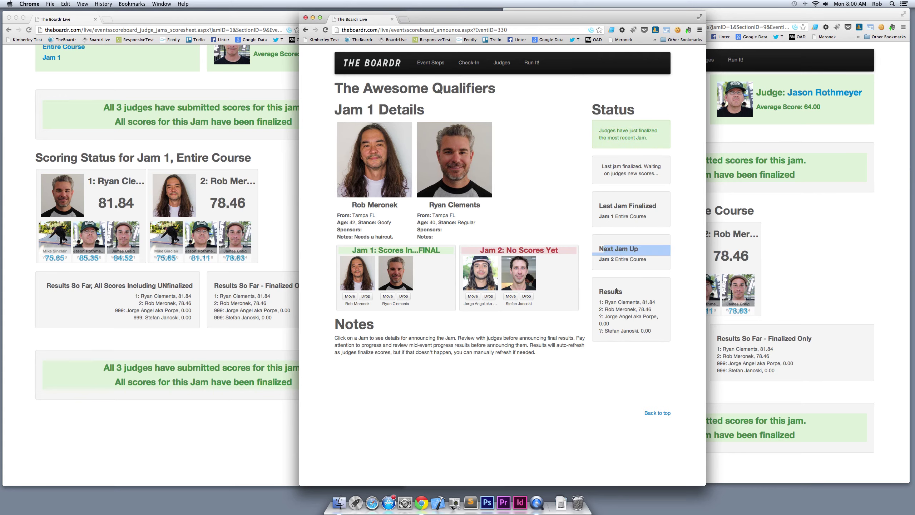
left_click_drag(607, 302, 651, 327)
Return the first judge's window to the Select Jam list
left_click(651, 327)
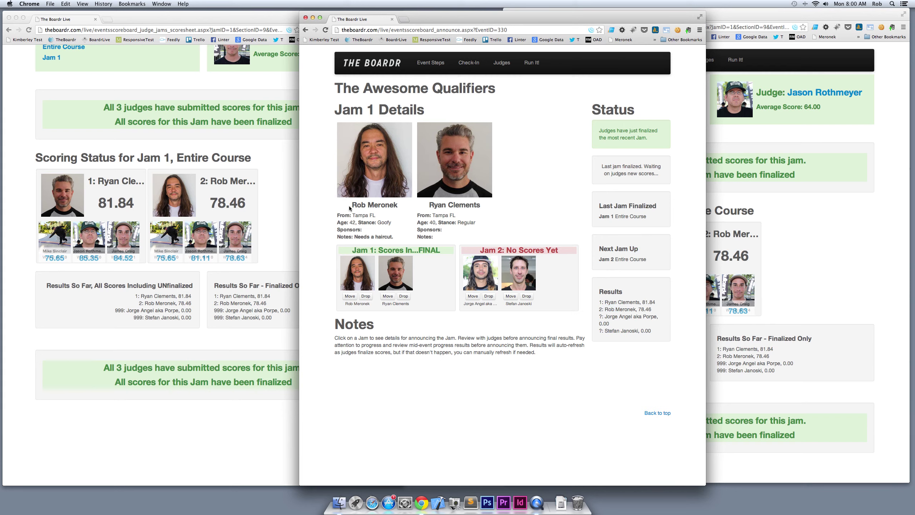
left_click(284, 196)
left_click(55, 58)
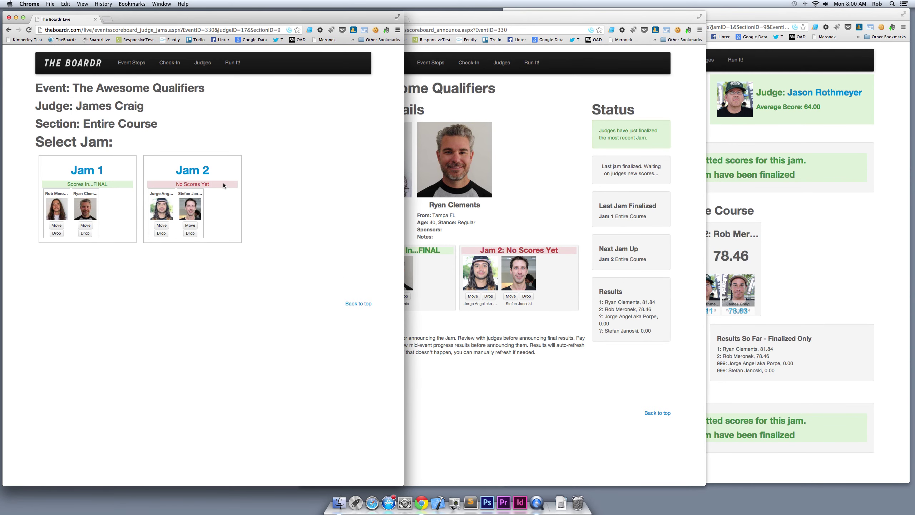
Submit the first judge's Jam 2 scores of 85.00 and 85.70
left_click(223, 183)
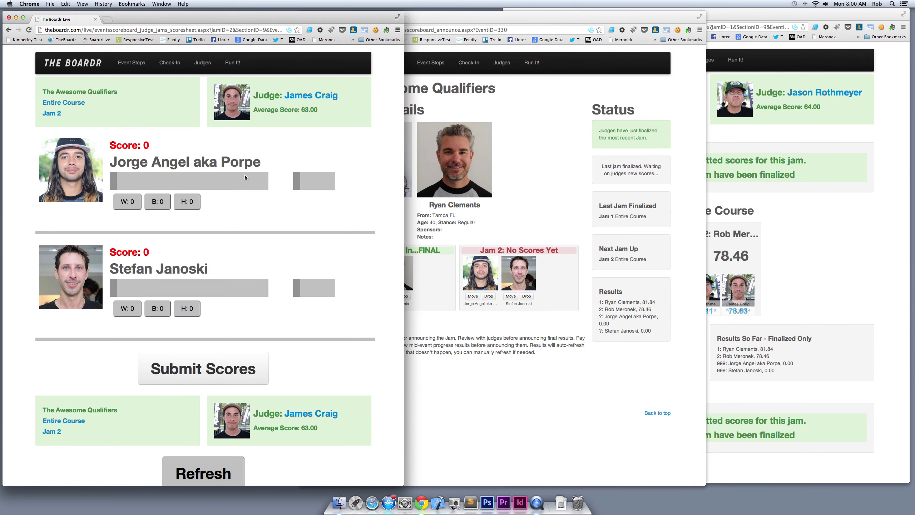
left_click(241, 177)
left_click(243, 286)
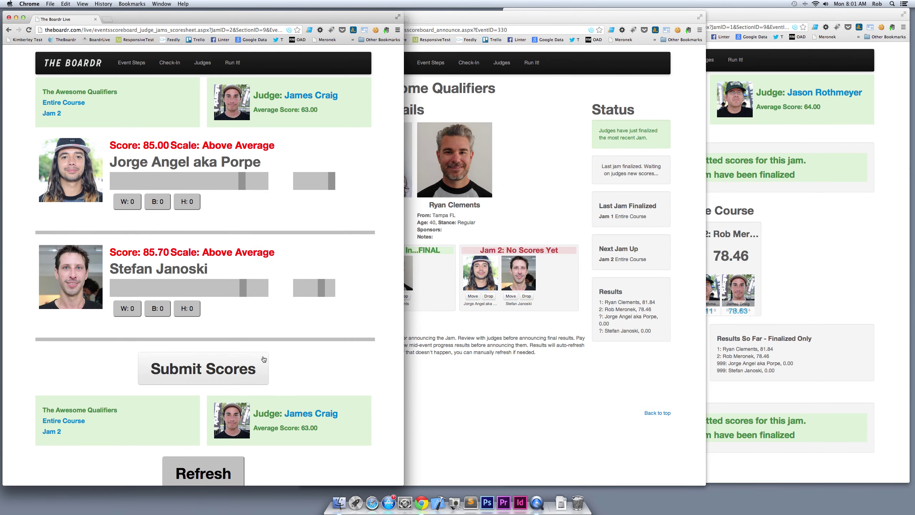
left_click(263, 359)
Submit the second judge's Jam 2 scores of 83.93 and 84.88
left_click(816, 95)
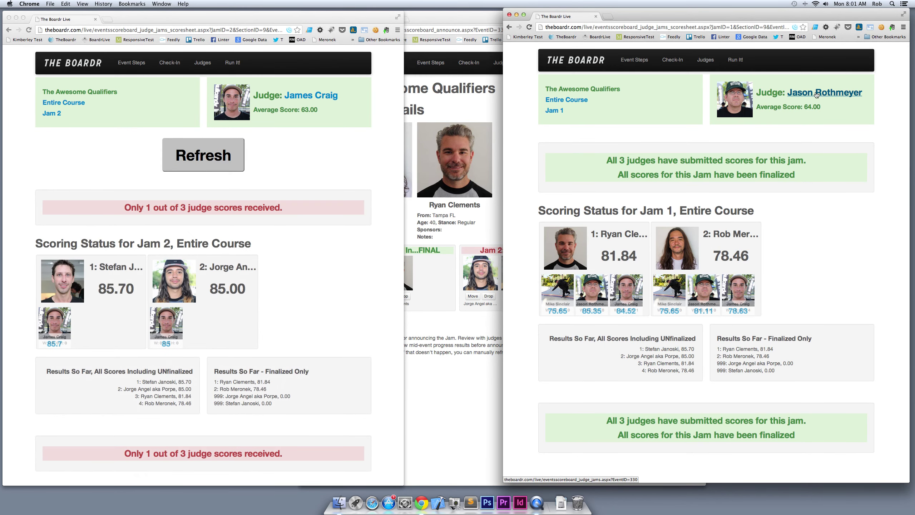
left_click(816, 93)
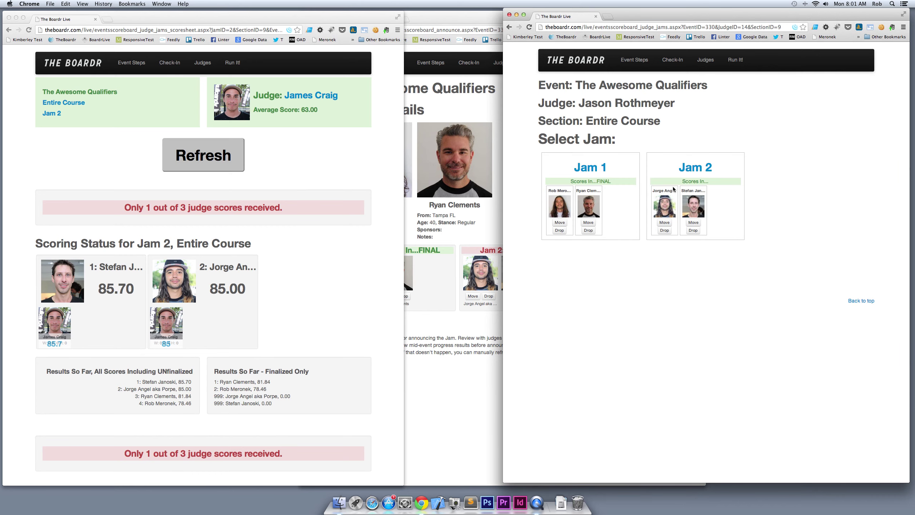
left_click(695, 167)
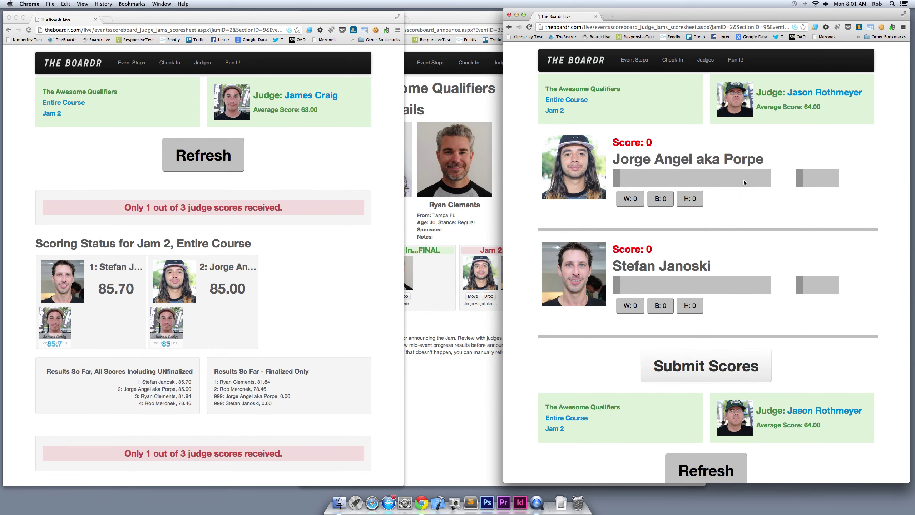
left_click(745, 182)
left_click(745, 289)
left_click(721, 366)
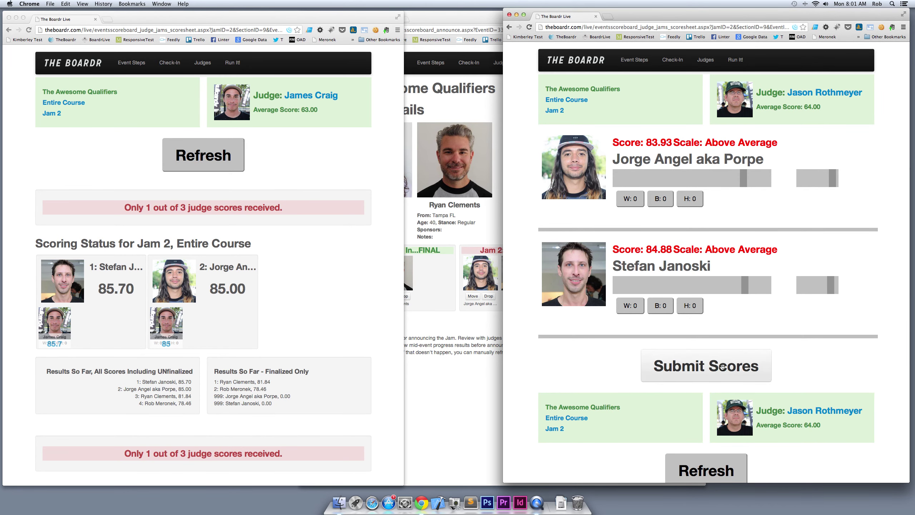
left_click(477, 329)
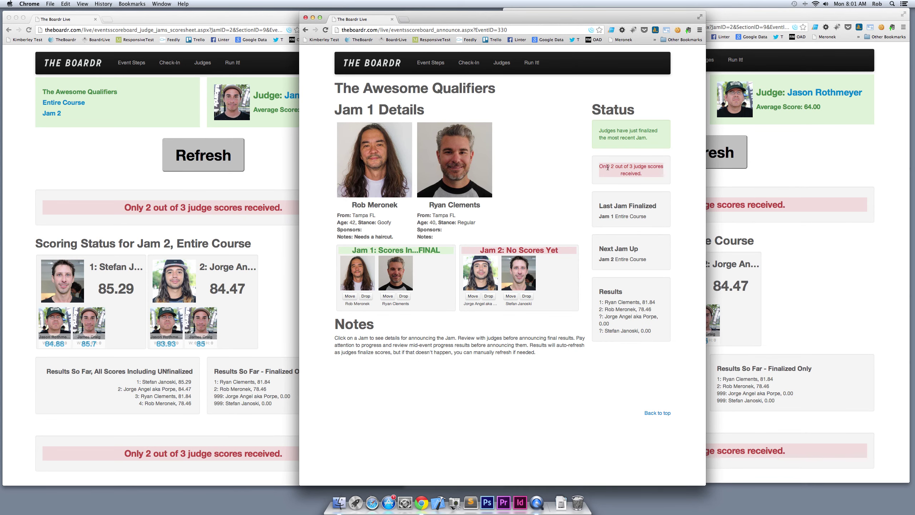
Check the 2 of 3 scores status, then finalize Jam 2 from the first judge's window
left_click_drag(599, 167, 645, 176)
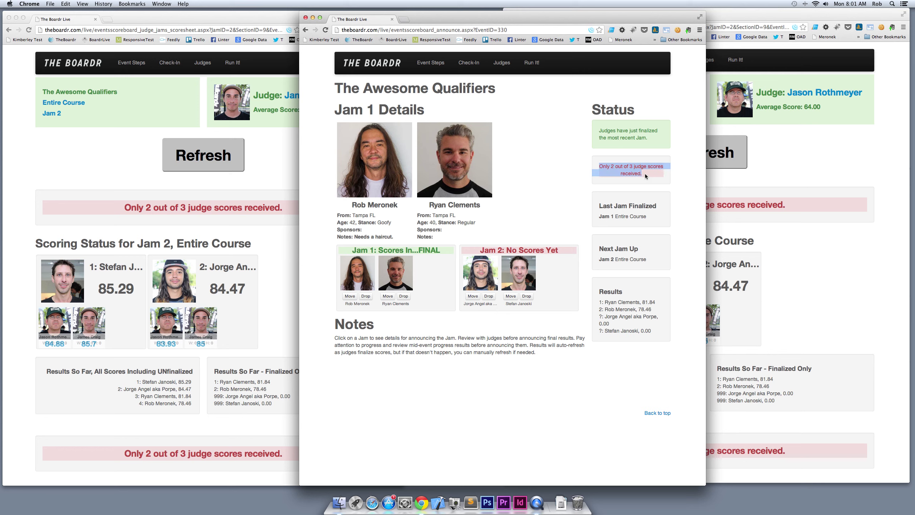
left_click(647, 176)
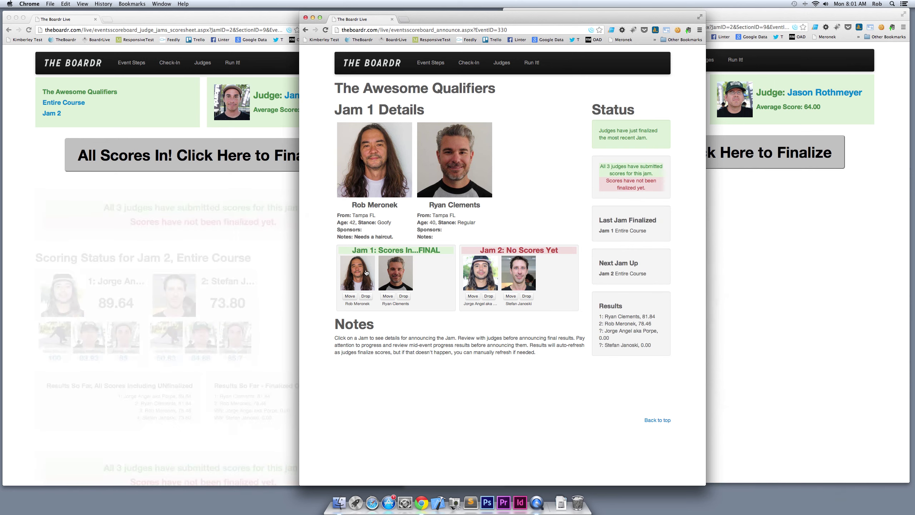
left_click(250, 248)
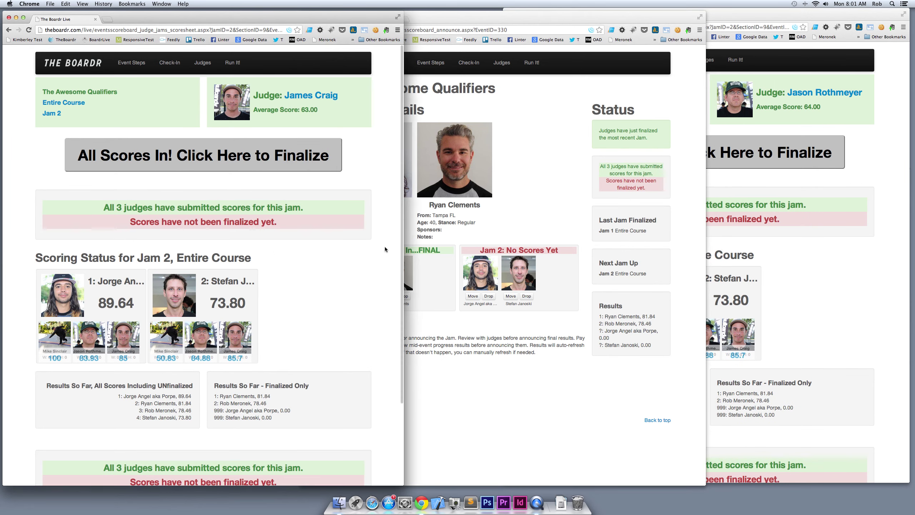
left_click(661, 207)
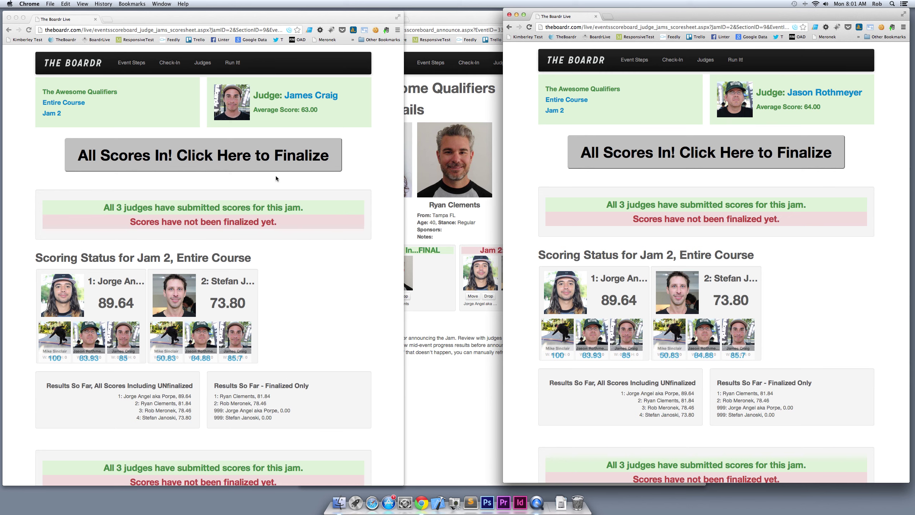
left_click(256, 160)
left_click(258, 164)
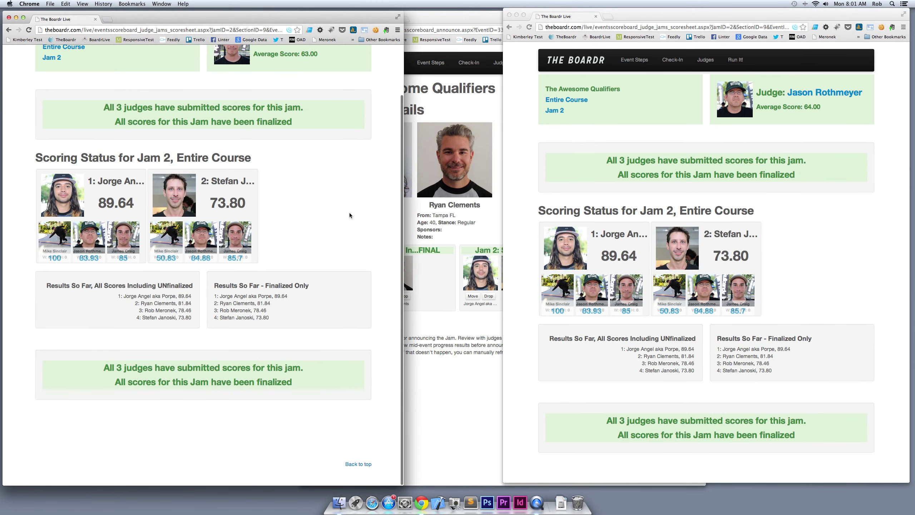
Review the announcer's event-done status, last and next jam, and final results, then open Skater Check-In
left_click(474, 223)
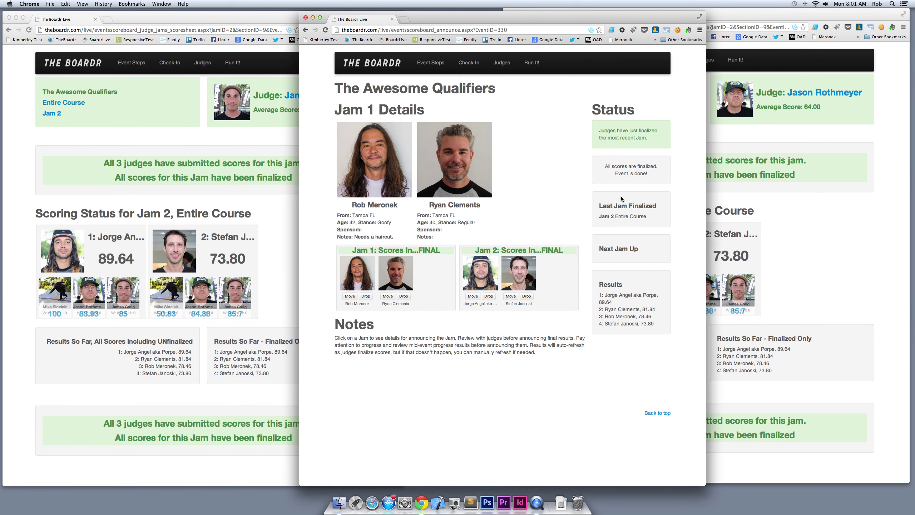
left_click_drag(603, 206, 635, 206)
left_click(623, 233)
left_click_drag(609, 248, 639, 249)
left_click_drag(607, 166, 648, 174)
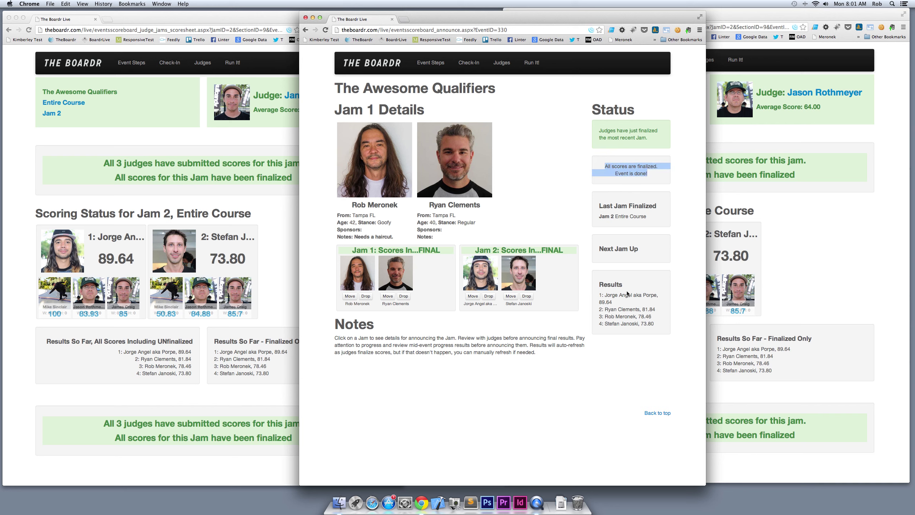
left_click_drag(608, 296, 621, 324)
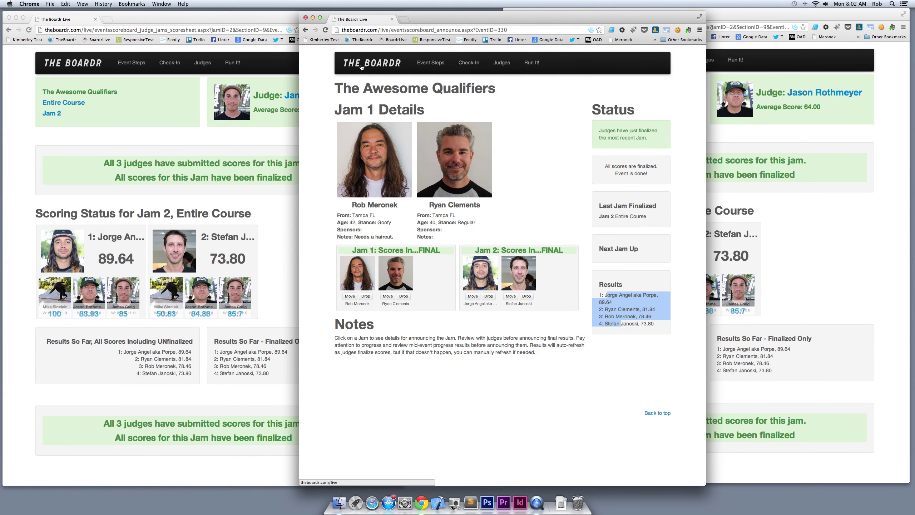
left_click(361, 67)
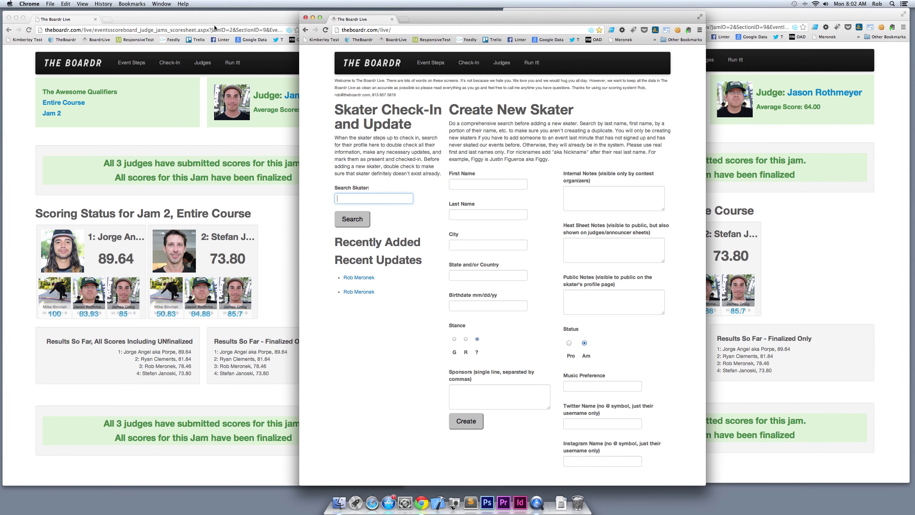